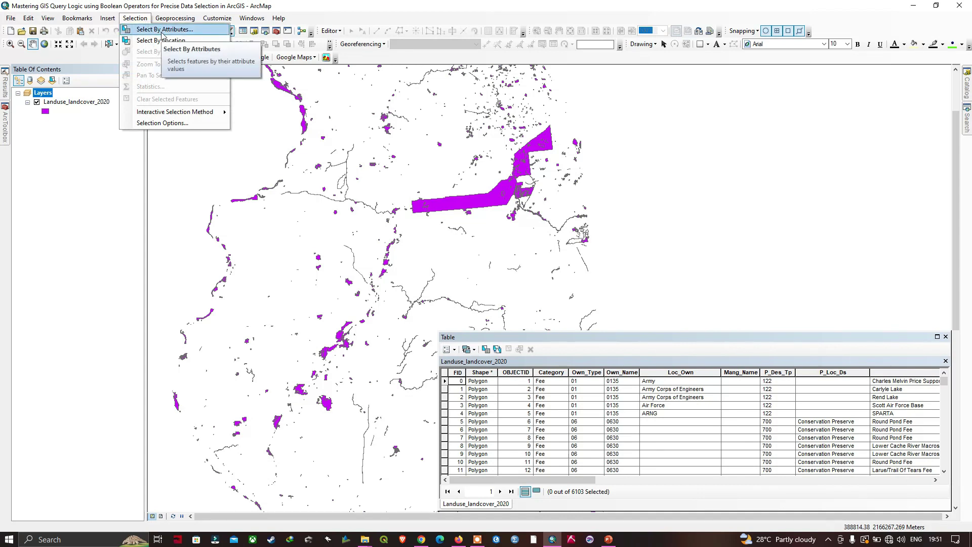
Open Select By Attributes for the Landuse_landcover_2020 layer and list the unique values of the Own_Name field.
left_click(161, 31)
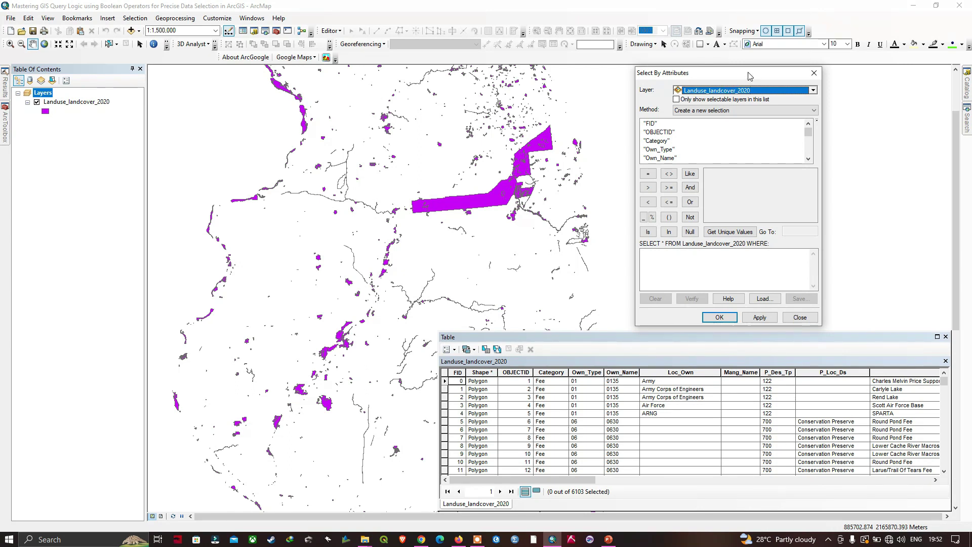
left_click_drag(750, 76, 737, 77)
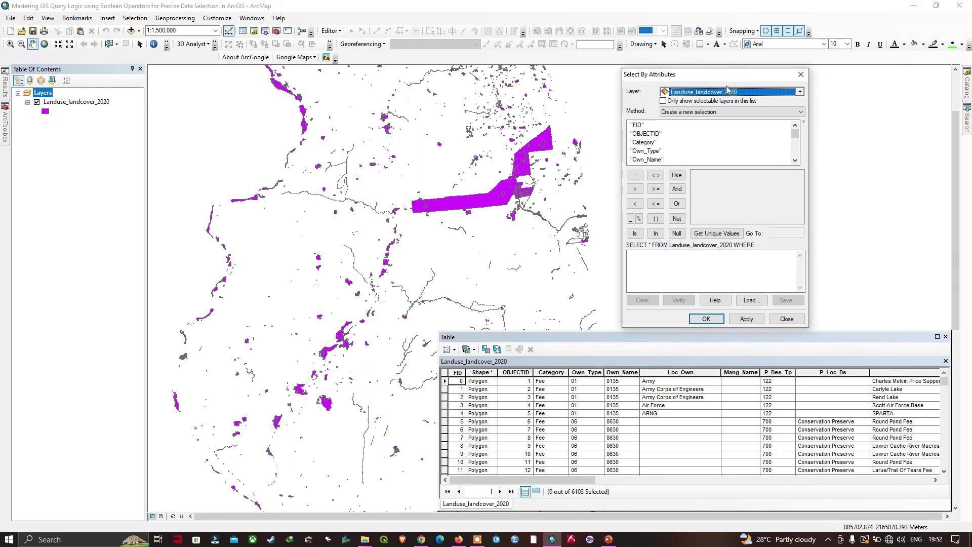
left_click(799, 92)
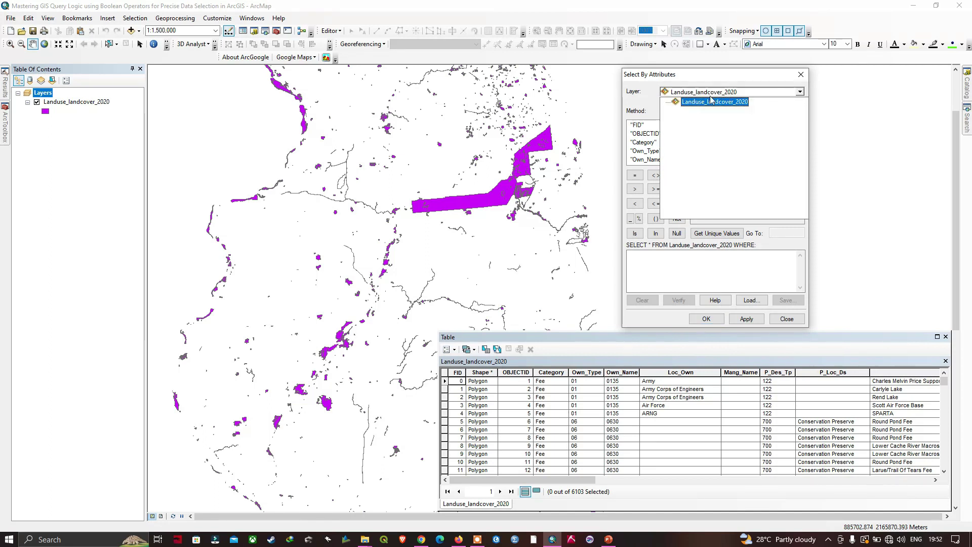
left_click(729, 104)
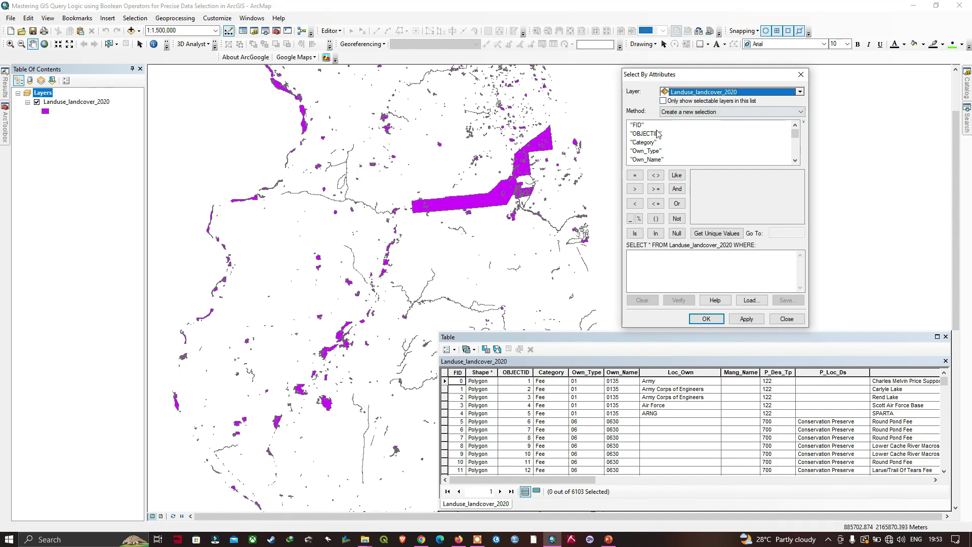
left_click(652, 160)
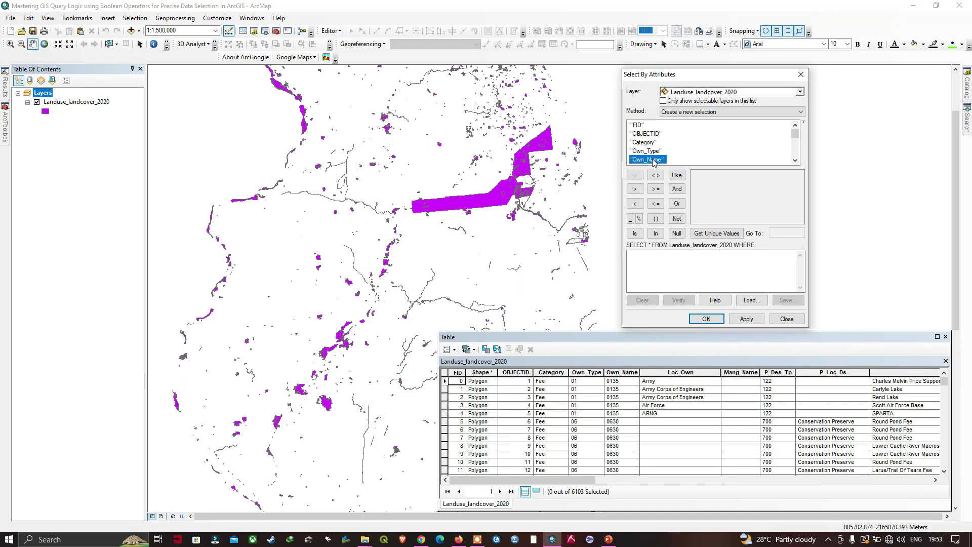
left_click(716, 234)
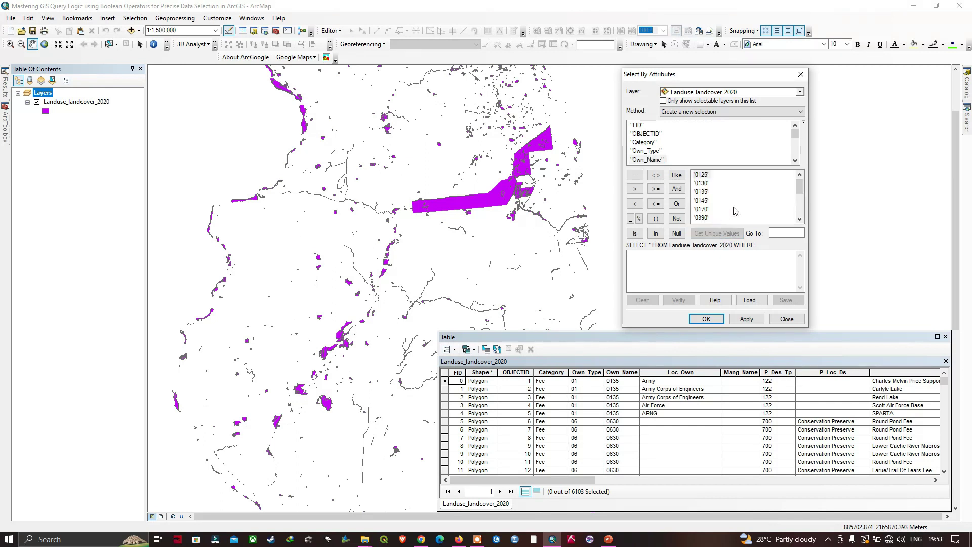
Build the selection expression "Own_Name" = '0125' from the field, the equals operator and the unique value.
scroll(704, 196, "down", 2)
scroll(734, 209, "up", 2)
scroll(703, 185, "down", 3)
scroll(703, 185, "up", 3)
scroll(704, 188, "down", 2)
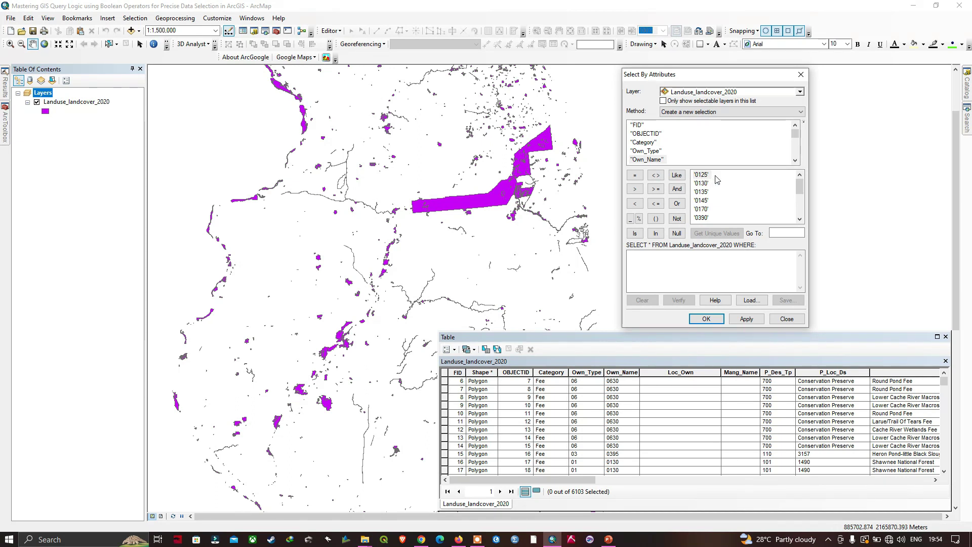
double_click(647, 159)
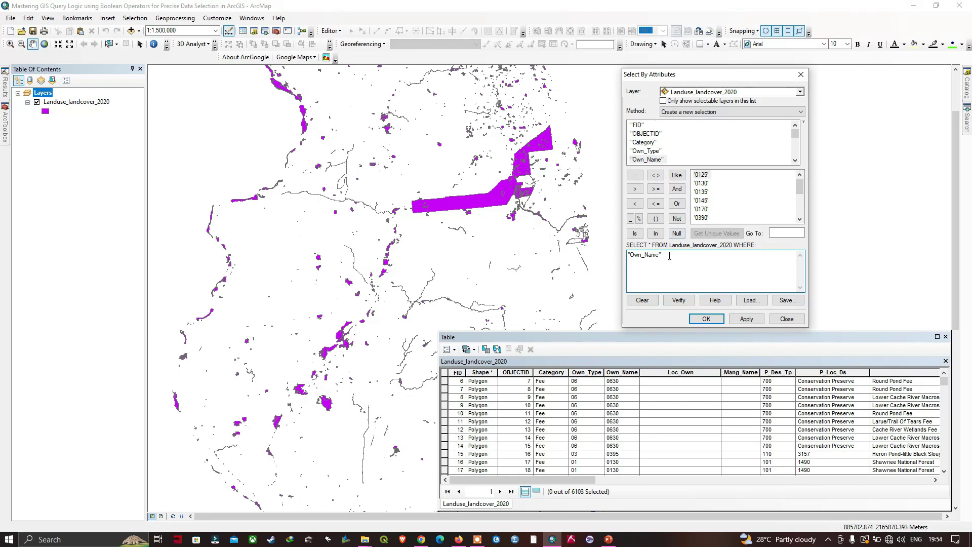
left_click(635, 176)
left_click(704, 177)
double_click(703, 175)
Apply the Own_Name query and show only the selected records in an attribute table widened across the map area.
left_click_drag(657, 336, 607, 332)
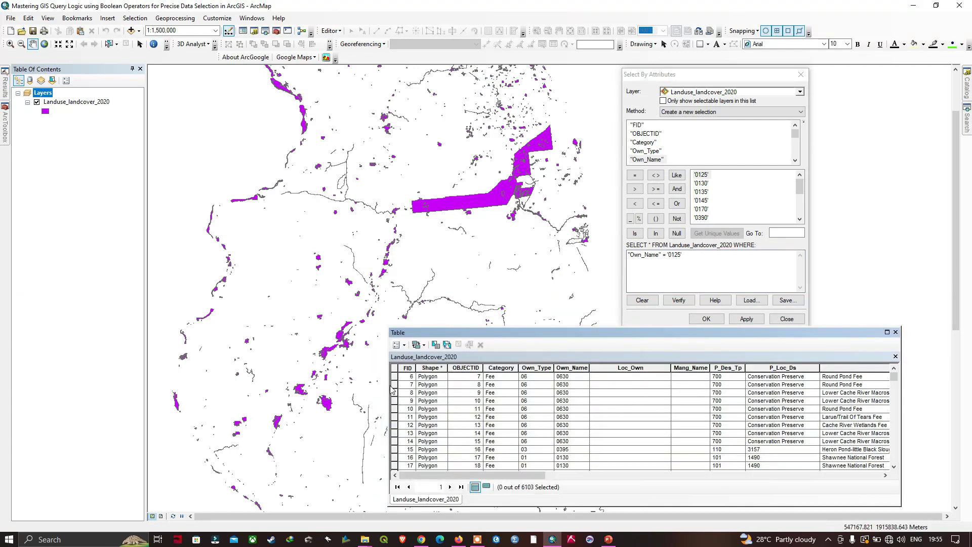
left_click_drag(388, 384, 147, 377)
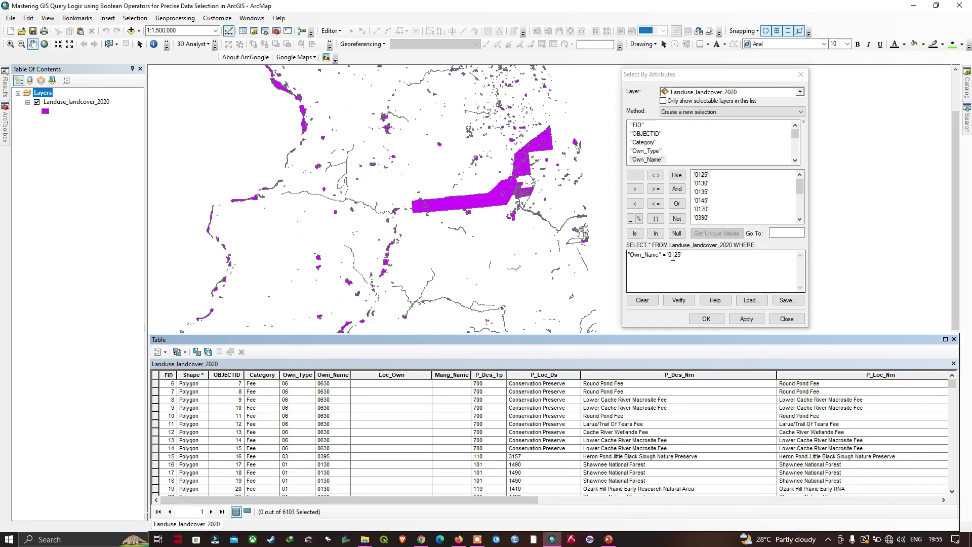
left_click(746, 319)
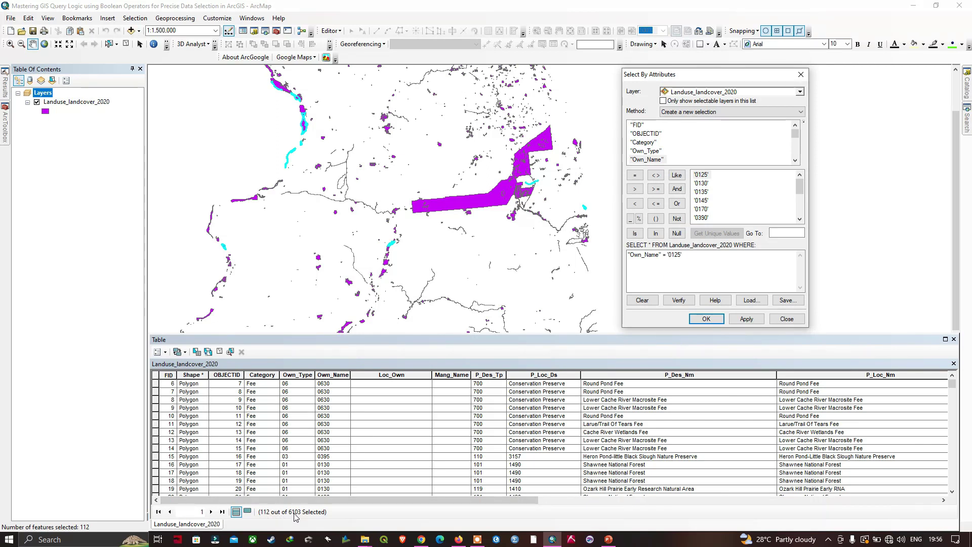
left_click(248, 512)
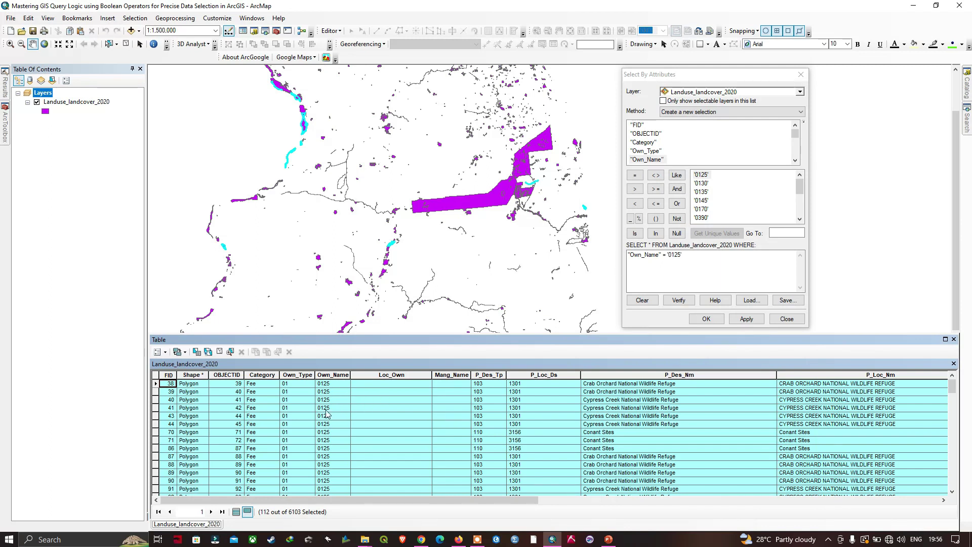
Examine the highlighted polygons in the southern part of the map at close range.
left_click_drag(385, 284, 438, 223)
left_click_drag(413, 257, 393, 196)
left_click_drag(455, 286, 445, 192)
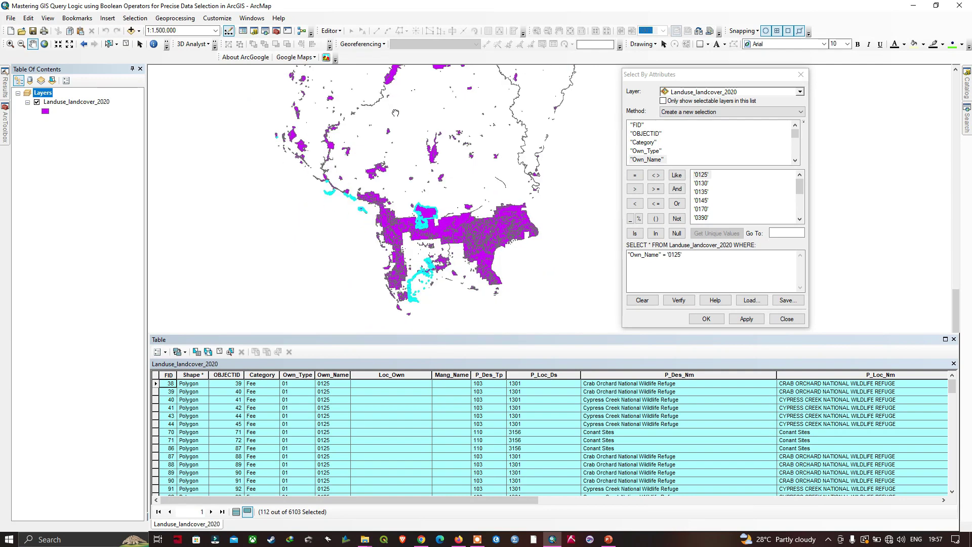
left_click_drag(458, 304, 455, 213)
scroll(460, 263, "up", 4)
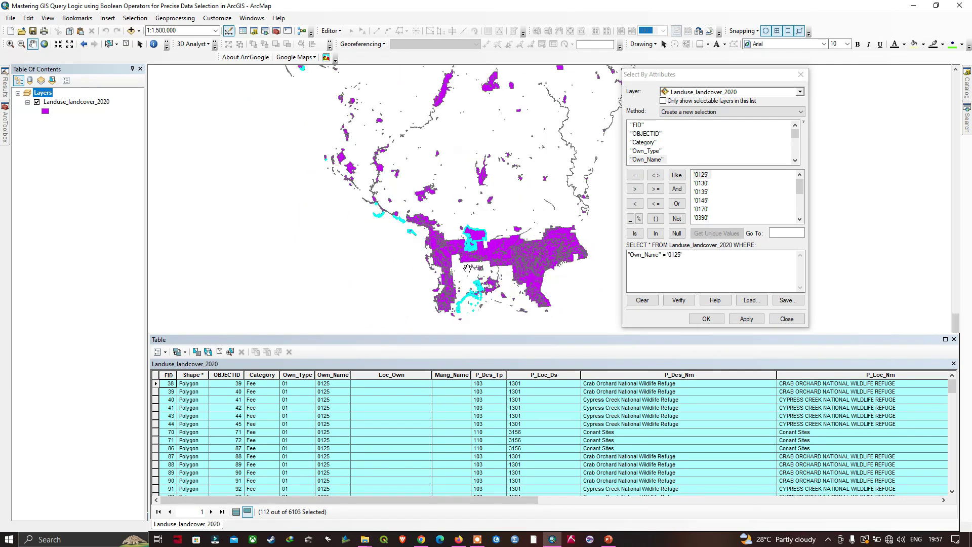
scroll(467, 268, "up", 3)
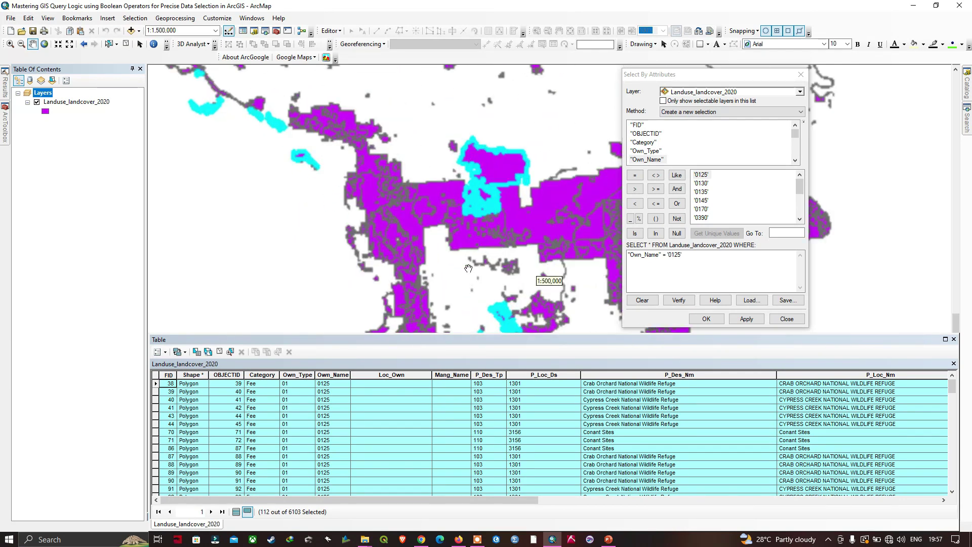
left_click_drag(569, 132, 466, 149)
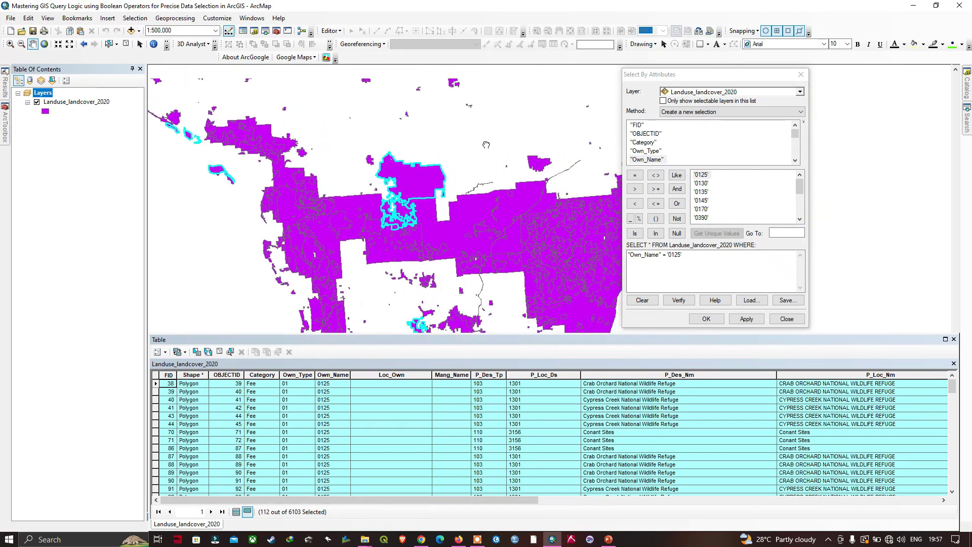
scroll(516, 274, "up", 1)
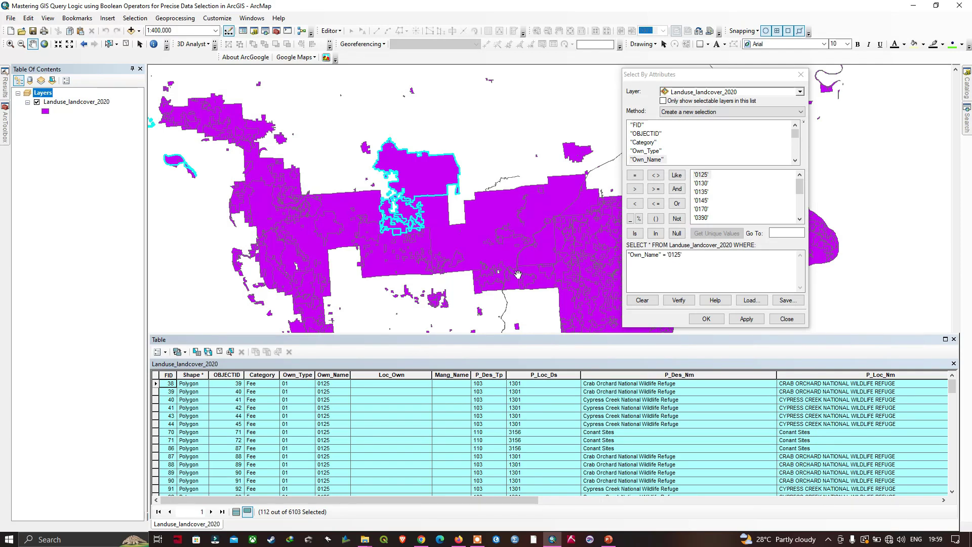
Change the operator in the Own_Name expression to <> and apply the query "Own_Name" <> '0125'.
left_click_drag(687, 259, 629, 257)
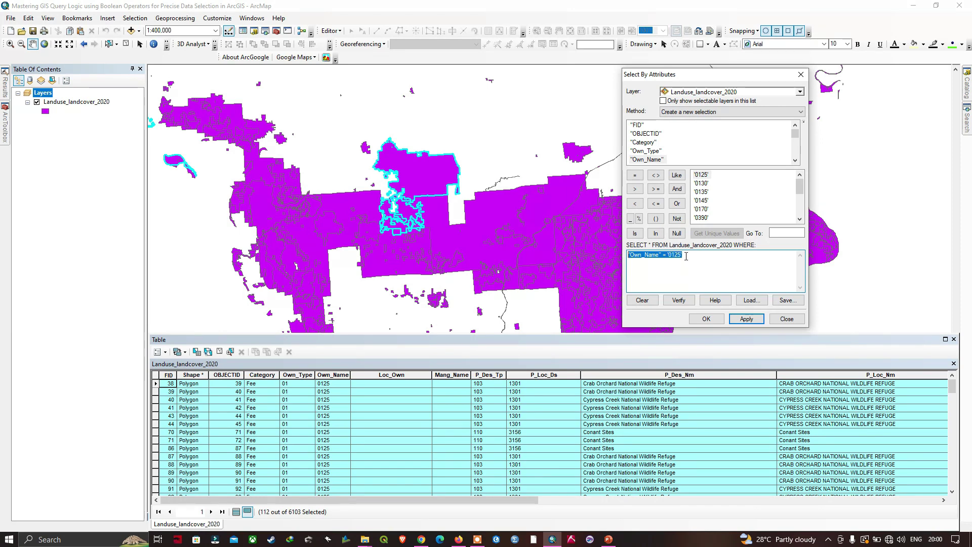
left_click_drag(686, 256, 632, 258)
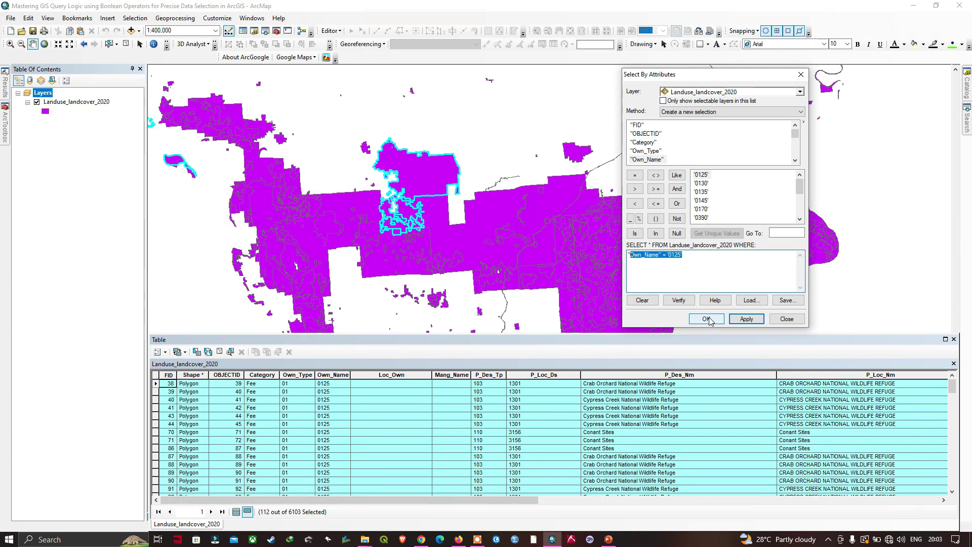
left_click(667, 254)
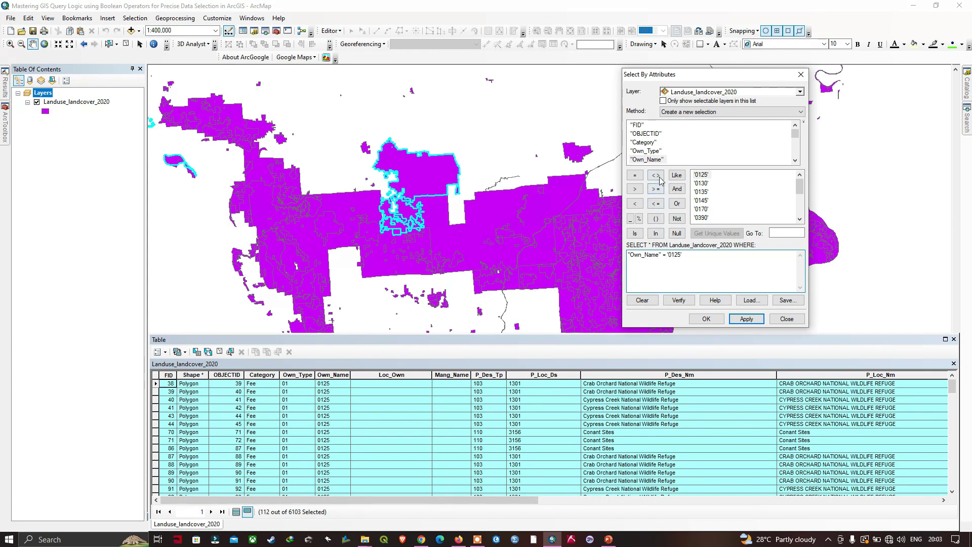
left_click(665, 255)
key("BackSpace")
left_click(656, 176)
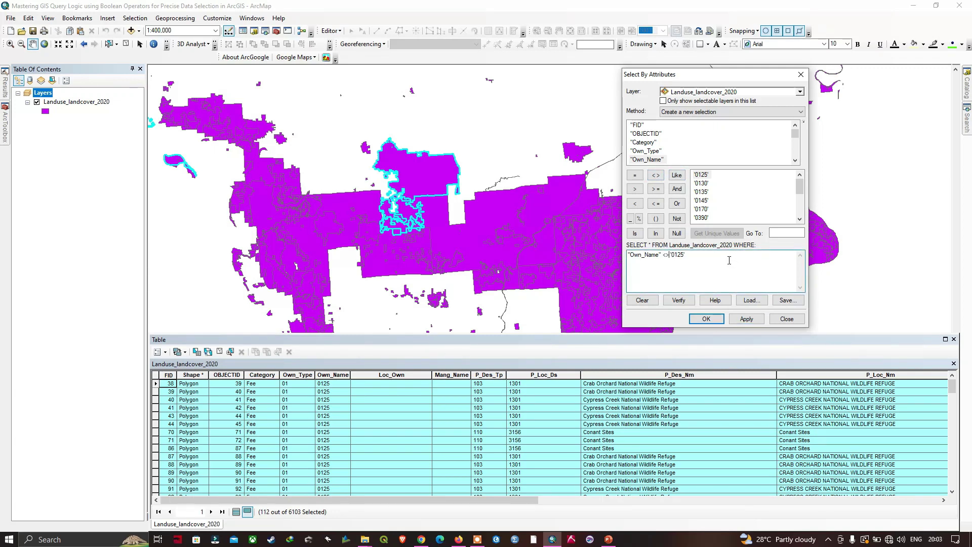
left_click(747, 320)
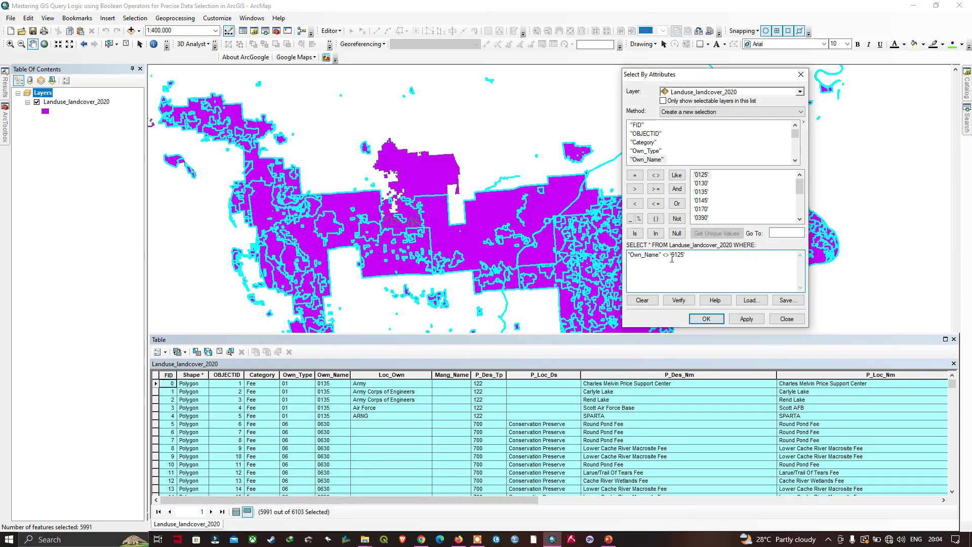
Restore the equals operator so that the expression reads "Own_Name" = '0125'.
key("BackSpace")
key("BackSpace")
key("BackSpace")
left_click(635, 175)
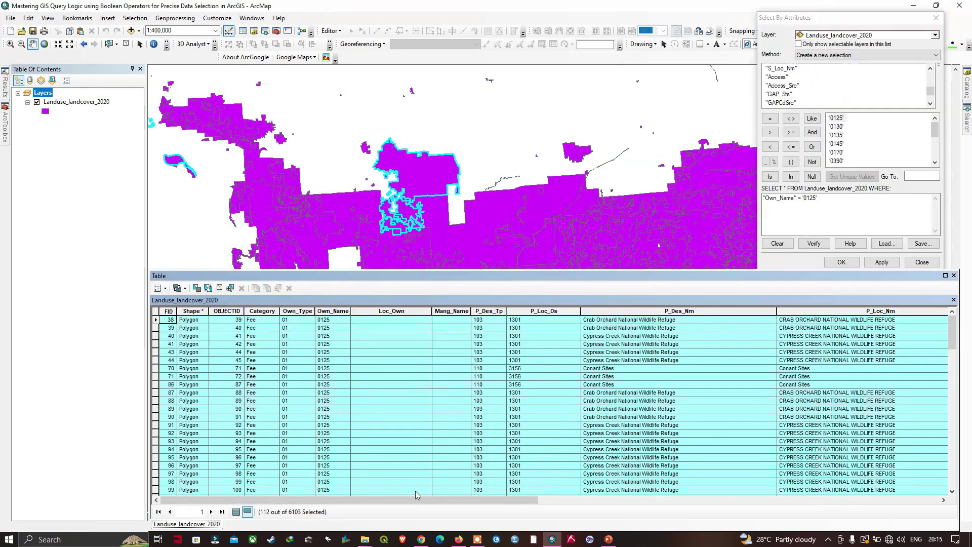
Highlight the GAP_Sts column in the attribute table.
left_click_drag(418, 500, 780, 502)
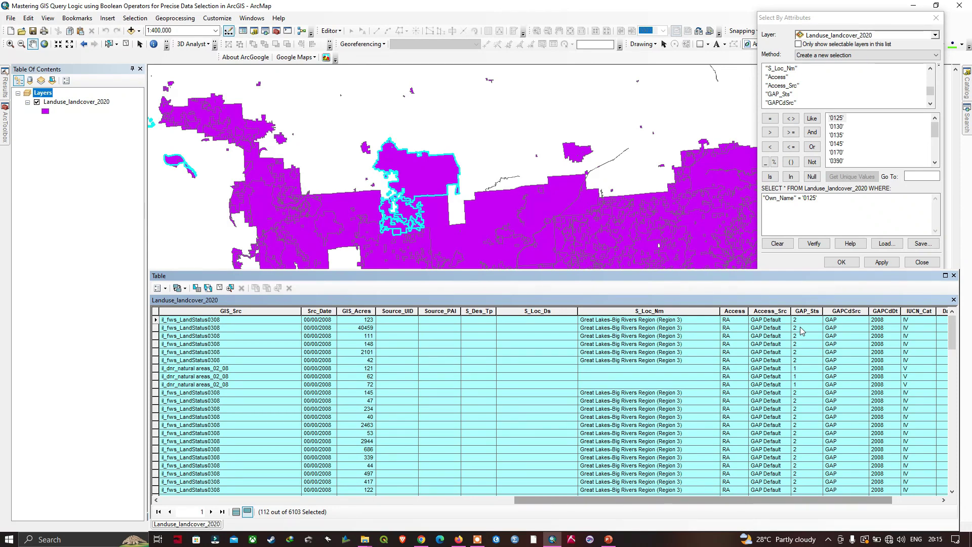
left_click(807, 311)
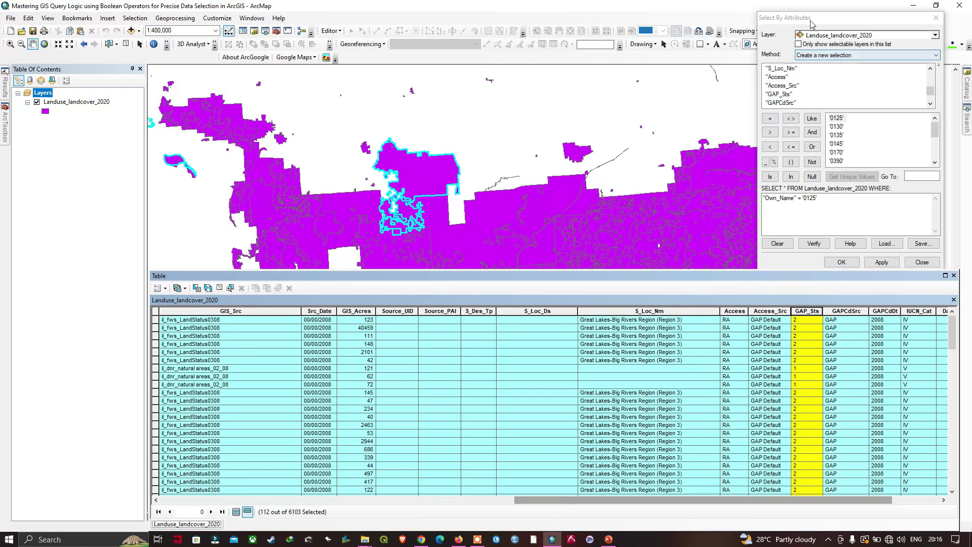
left_click_drag(811, 23, 810, 19)
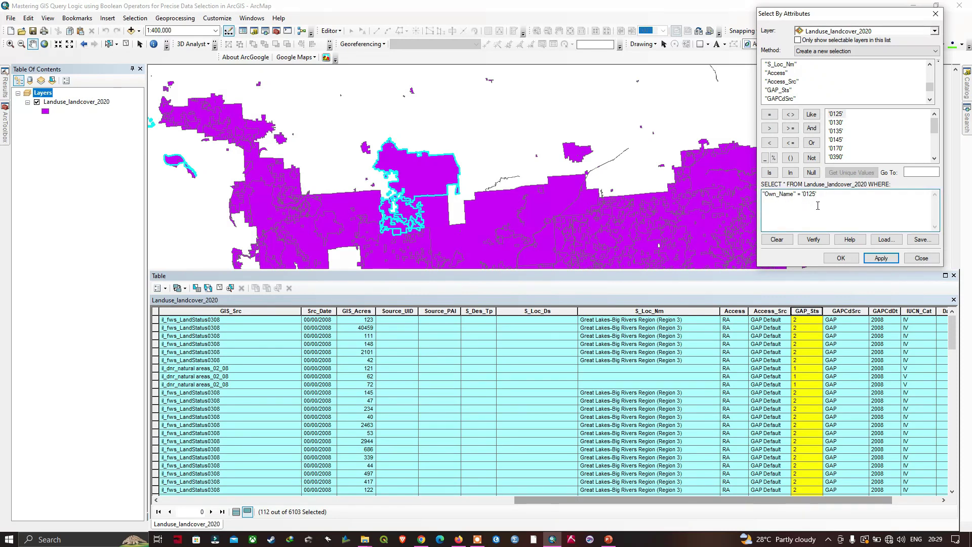
Extend the expression with AND "GAP_Sts" = '1' using the field's unique values, and apply the query.
left_click(812, 128)
left_click(780, 90)
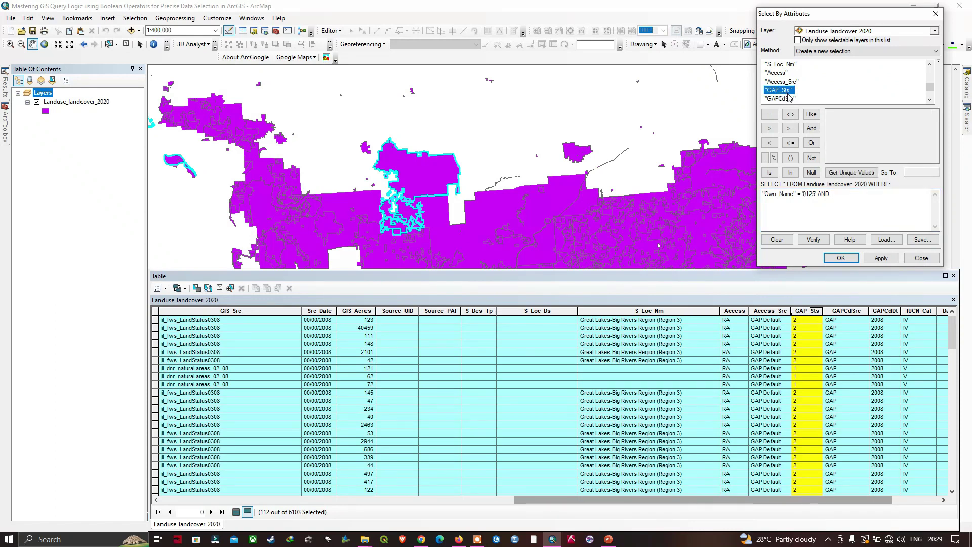
left_click(853, 174)
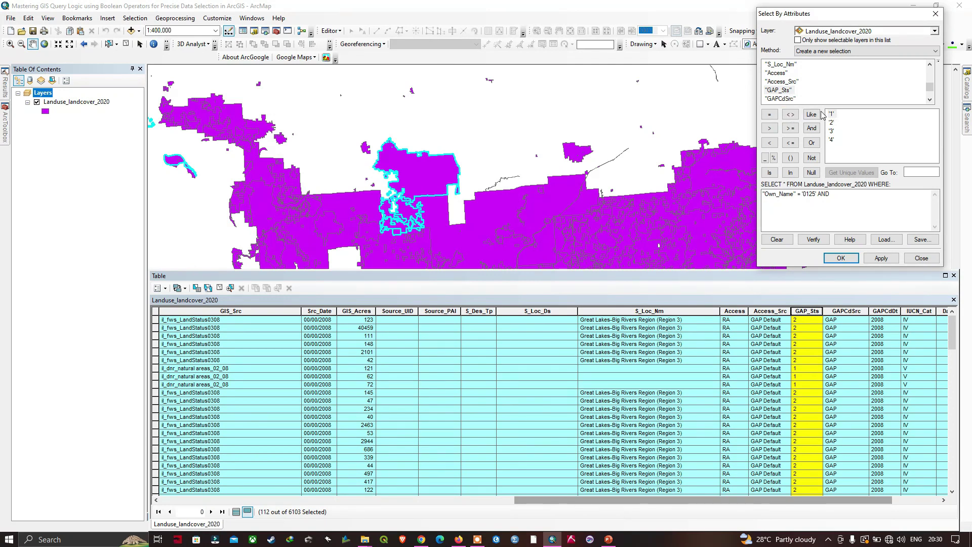
left_click(838, 193)
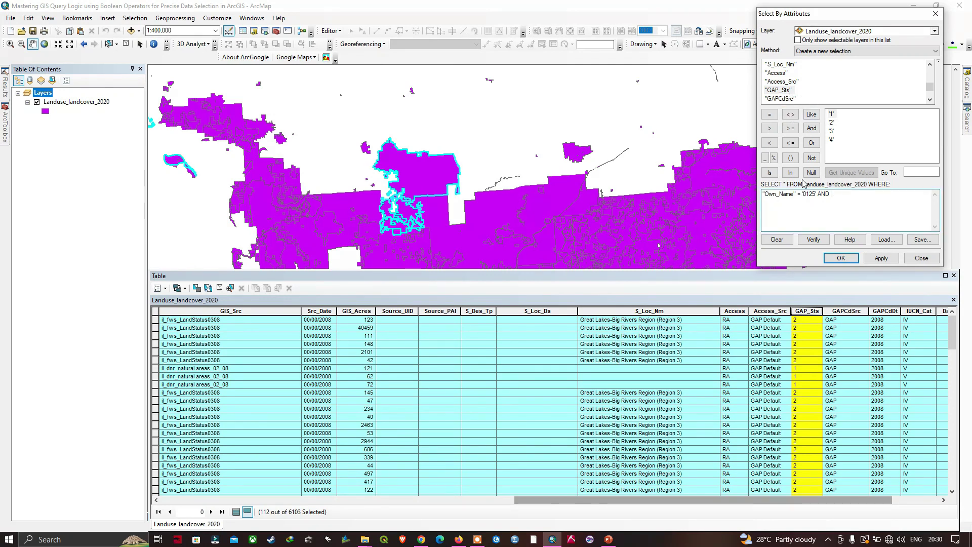
double_click(779, 93)
left_click(769, 114)
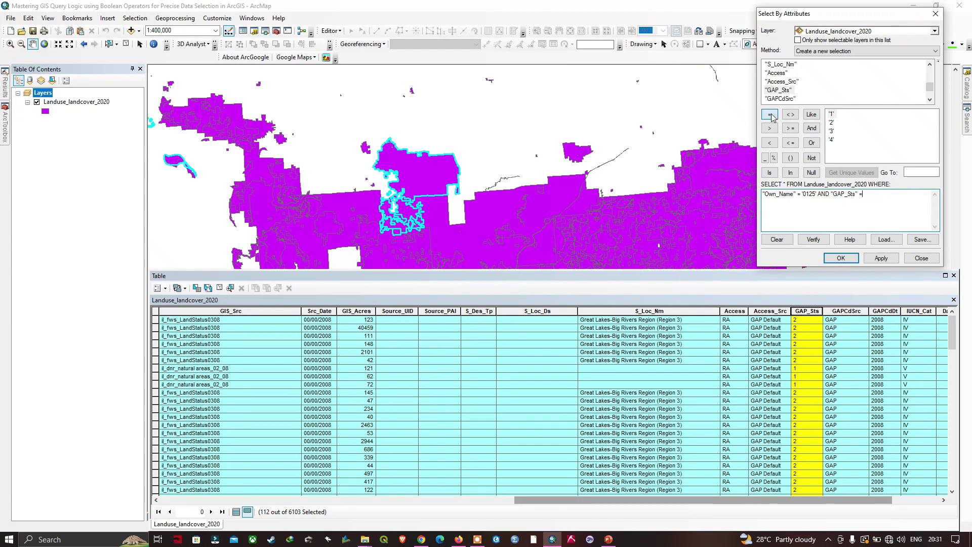
double_click(831, 115)
left_click(882, 259)
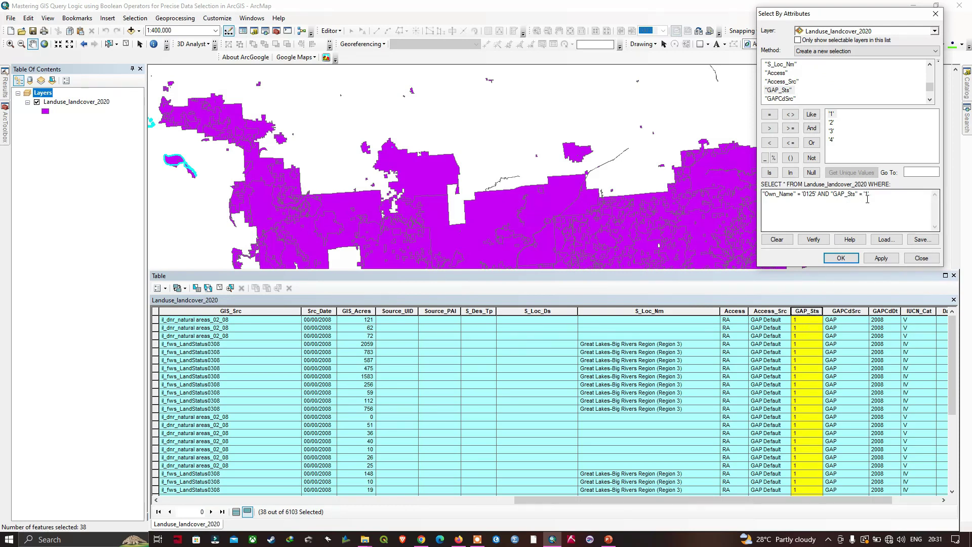
Check the GAP_Sts and Own_Name values of the selected records in the attribute table.
scroll(809, 324, "down", 2)
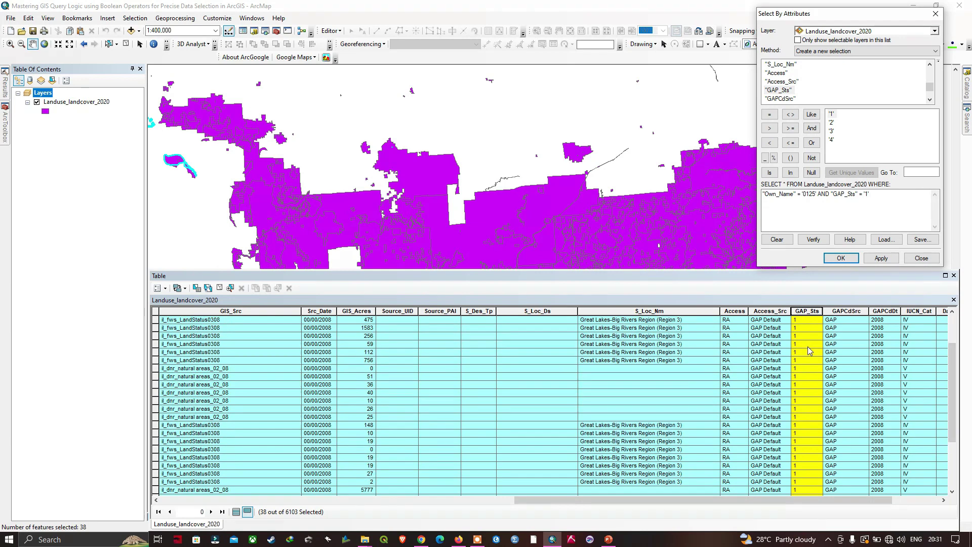
scroll(808, 349, "up", 2)
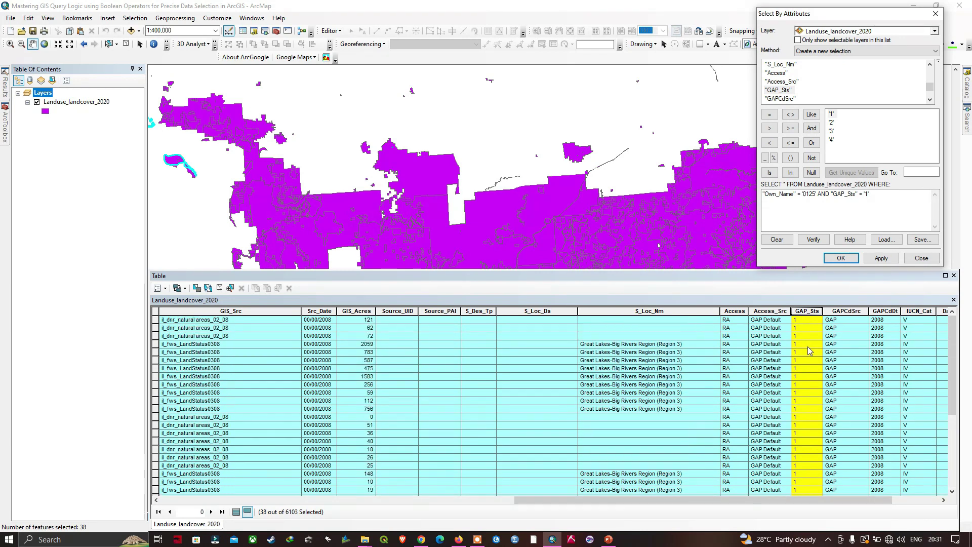
scroll(807, 346, "right", 3)
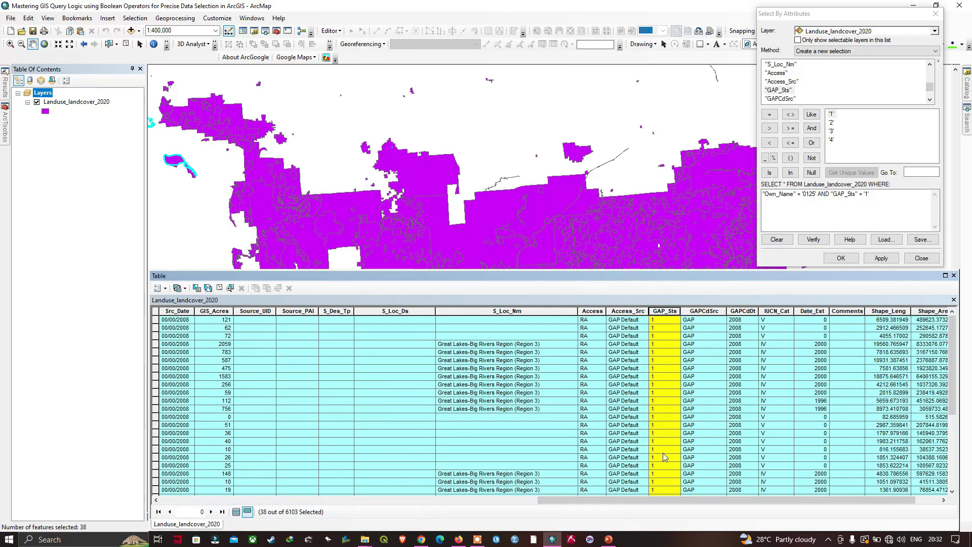
left_click_drag(709, 501, 329, 507)
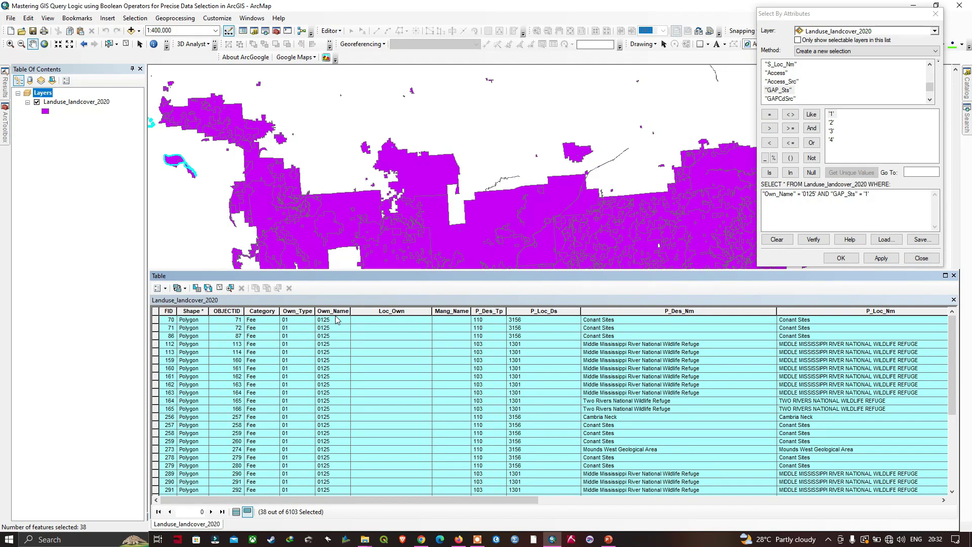
Examine where the features selected by the Own_Name and GAP_Sts query lie on the map.
scroll(383, 193, "up", 1)
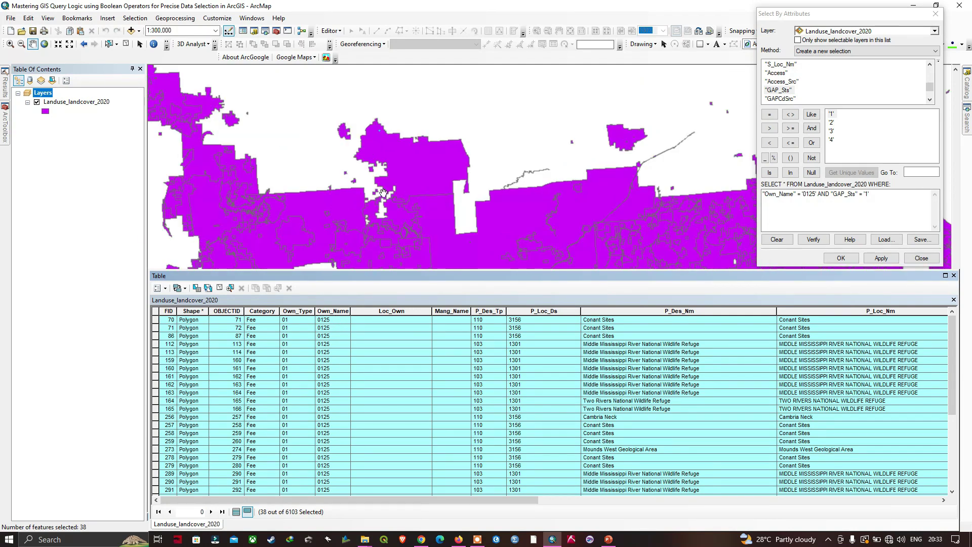
scroll(383, 192, "down", 1)
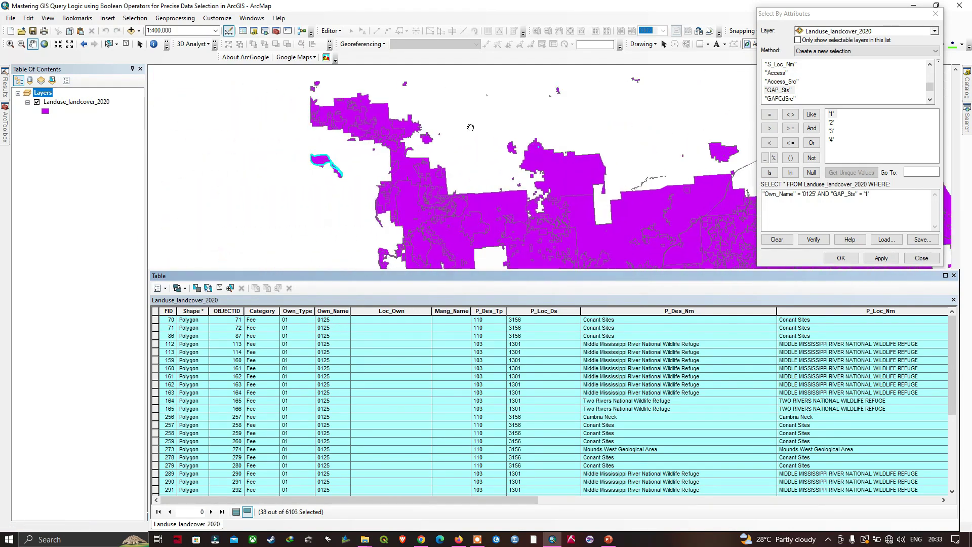
left_click_drag(470, 128, 587, 135)
left_click_drag(422, 154, 452, 177)
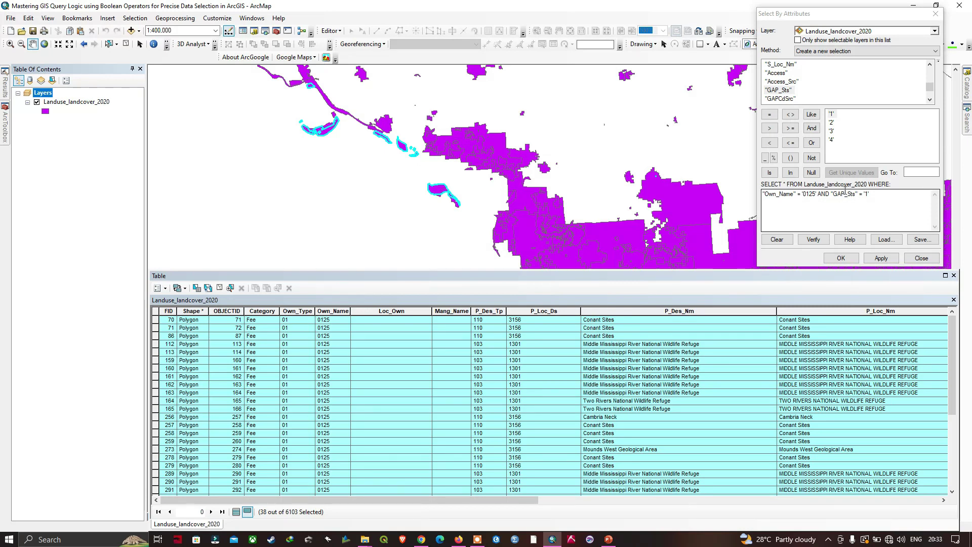
left_click_drag(465, 179, 503, 192)
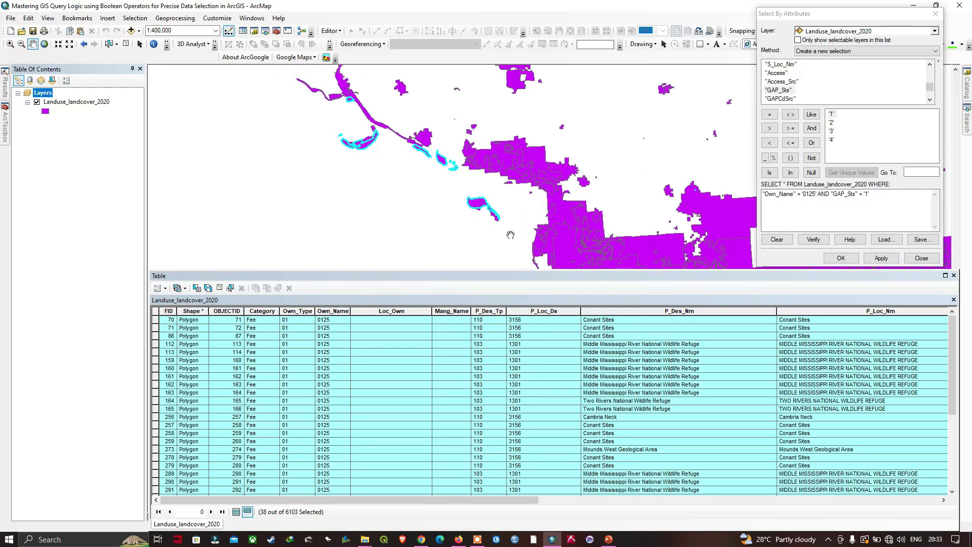
left_click(806, 195)
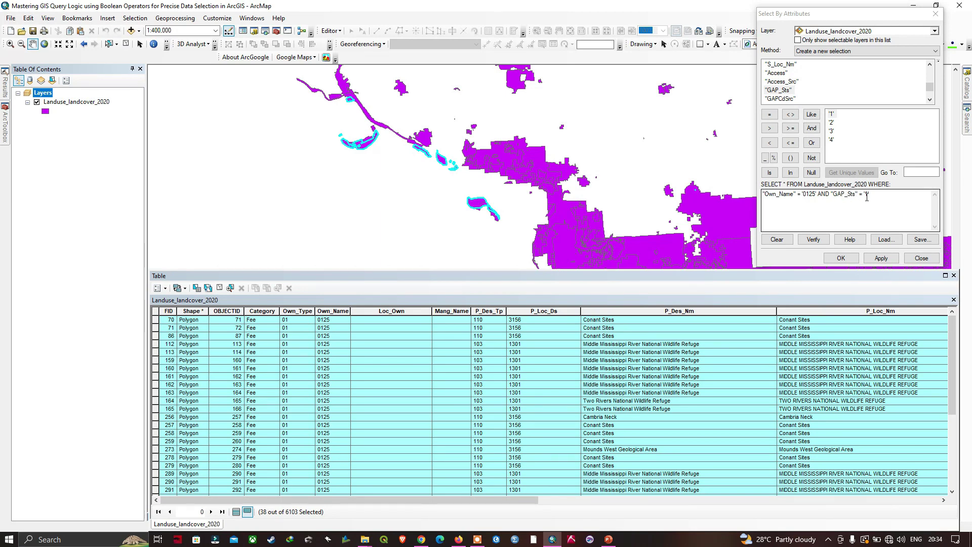
left_click_drag(495, 210, 609, 221)
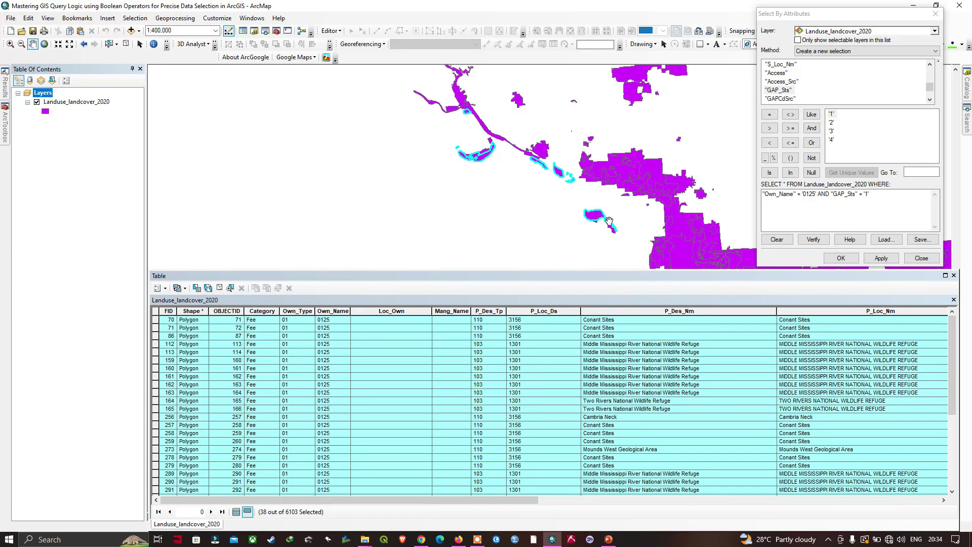
left_click_drag(572, 152, 537, 162)
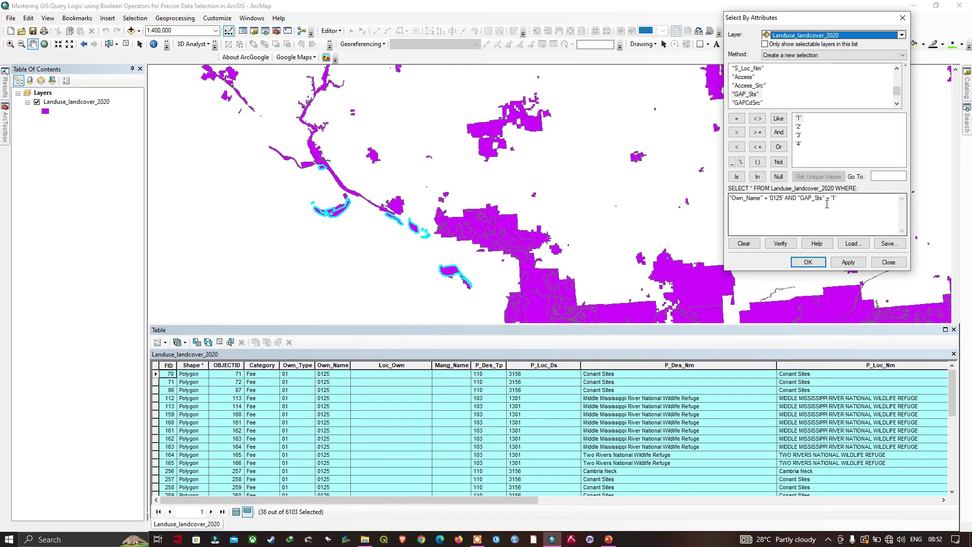
Highlight the Own_Name and GAP_Sts conditions in turn and write the note True AND True beneath the expression.
left_click_drag(843, 198, 729, 199)
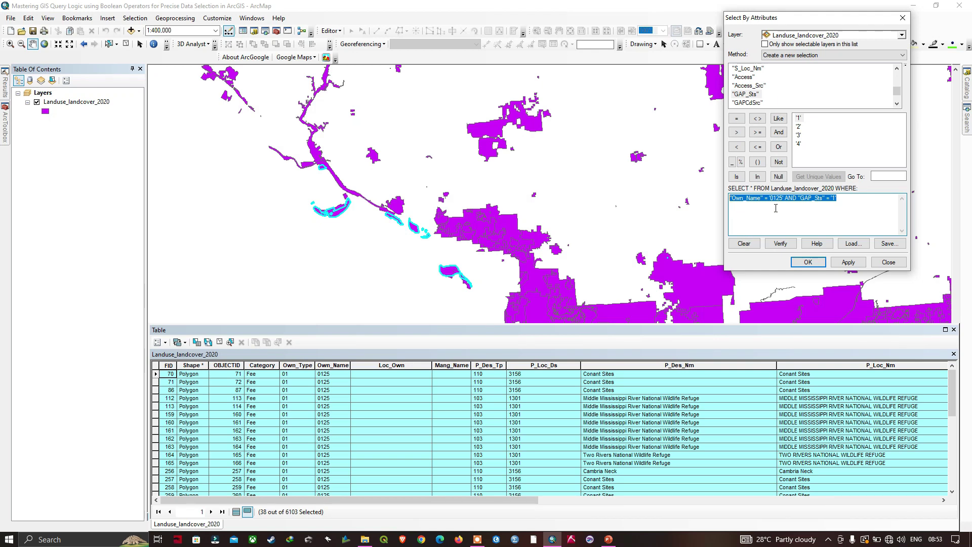
left_click_drag(785, 198, 731, 201)
left_click(840, 198)
left_click_drag(840, 198, 789, 198)
left_click(787, 198)
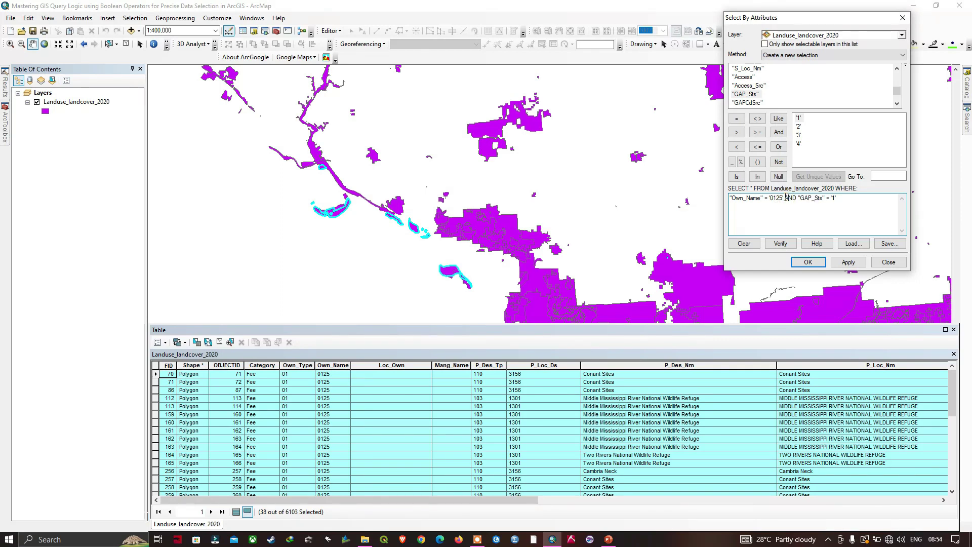
left_click_drag(786, 198, 731, 198)
left_click_drag(838, 198, 802, 202)
left_click(826, 213)
type("True AND True")
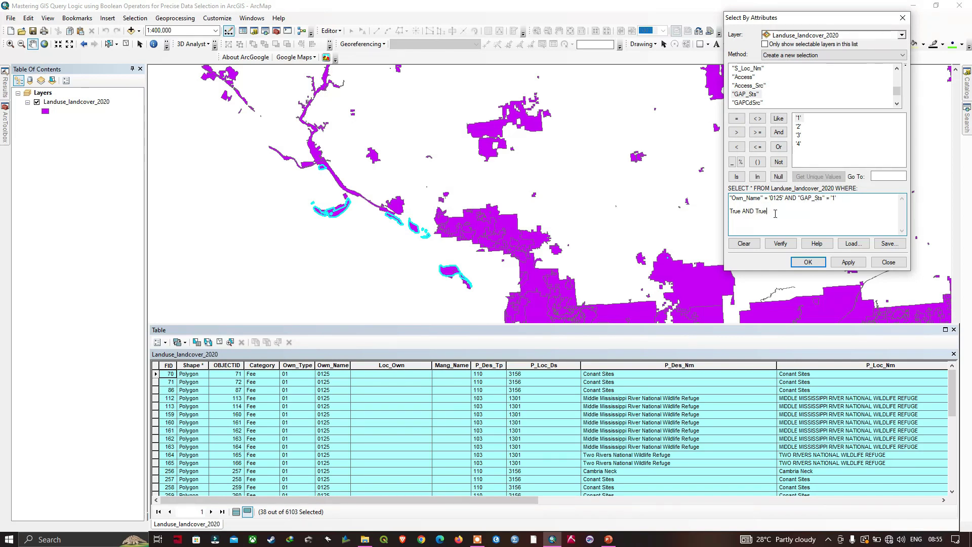
Delete the result line True and change the note beneath the expression to True AND False.
double_click(734, 212)
left_click(766, 212)
left_click_drag(744, 225, 729, 225)
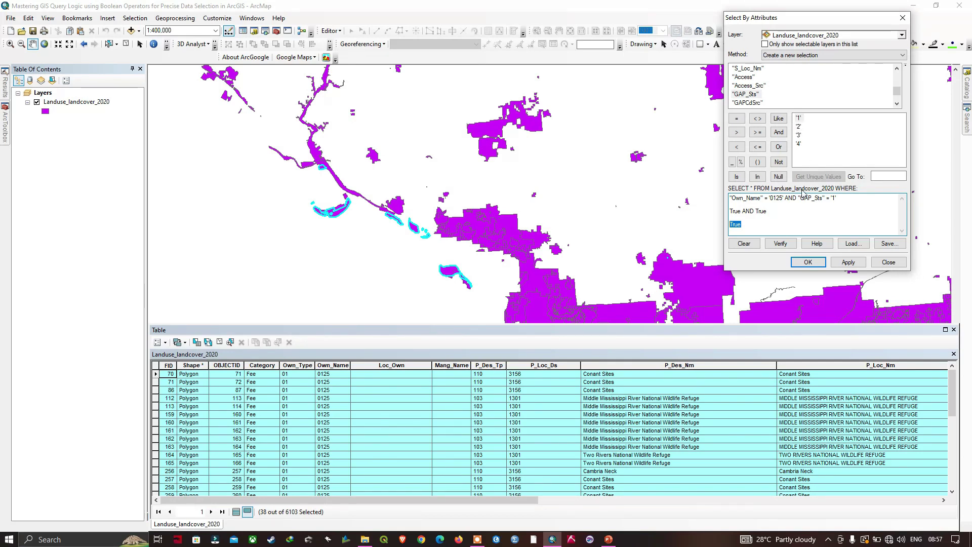
key("Delete")
double_click(758, 213)
type("False")
Highlight each condition against its term in the note and add the result False below it.
left_click_drag(730, 198, 837, 198)
left_click_drag(729, 198, 784, 198)
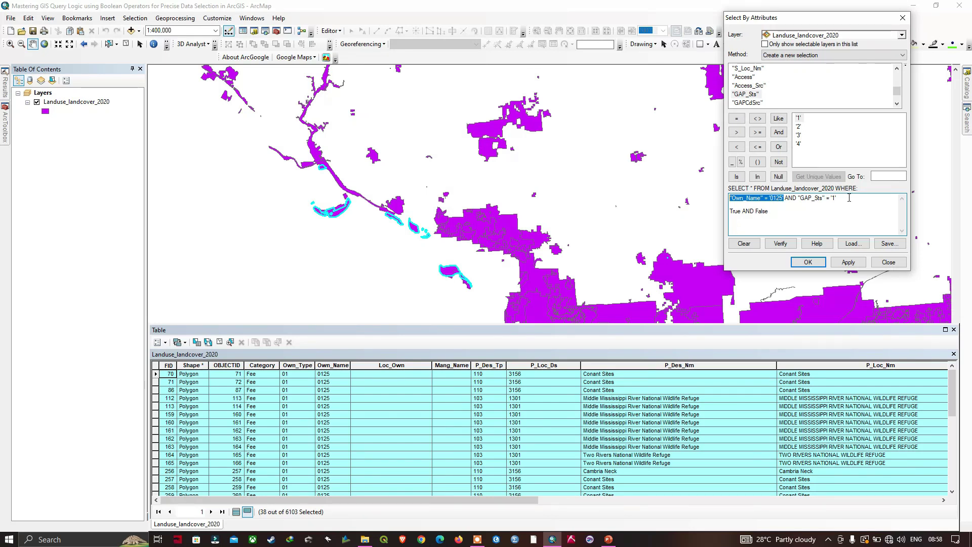
left_click_drag(841, 198, 797, 198)
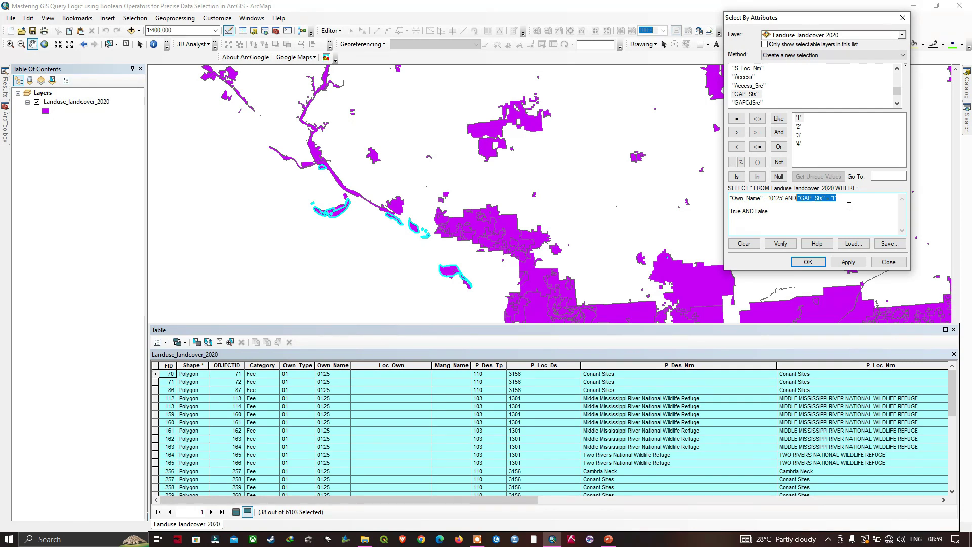
double_click(762, 211)
mouse_move(780, 213)
left_mouse_down()
mouse_move(737, 213)
mouse_move(778, 213)
left_mouse_up()
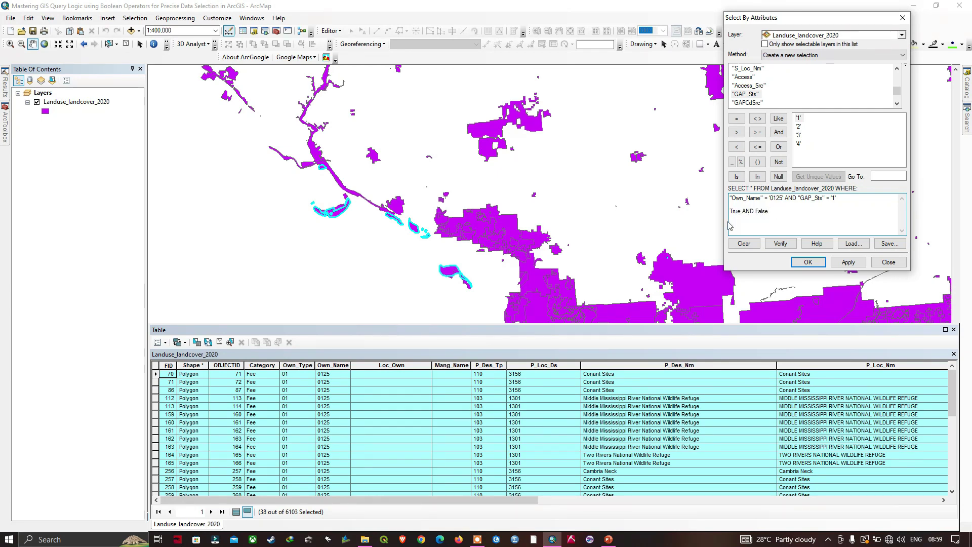
key("Return")
key("Return")
type("False")
Delete the True AND False note and its result from beneath the query expression.
left_click_drag(749, 225, 728, 227)
left_click(753, 223)
left_click_drag(741, 225, 729, 217)
key("Delete")
Extend the expression to "Own_Name" = '0125' AND ("GAP_Sts" = '1' OR "GAP_Sts" = '2').
left_click(800, 198)
type("(")
left_click(778, 147)
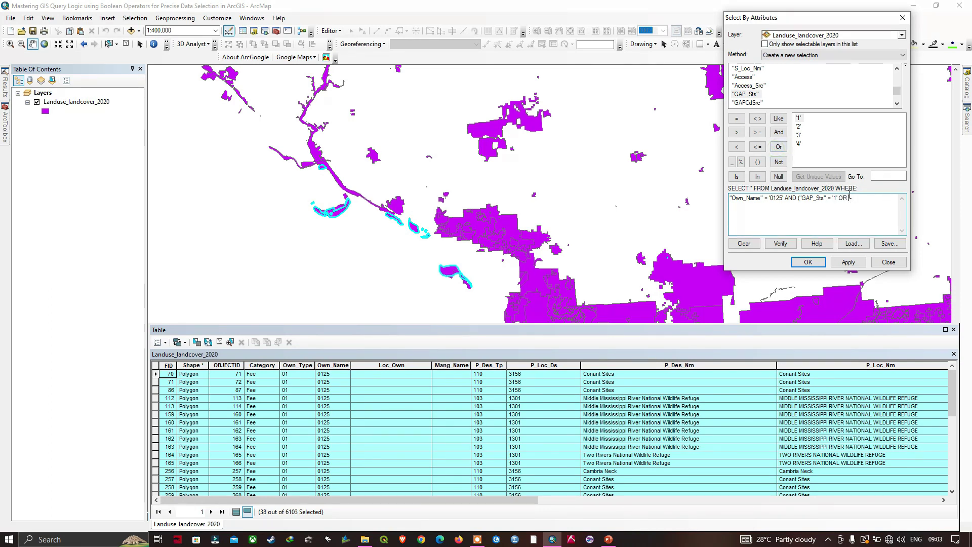
double_click(747, 94)
left_click(736, 119)
left_click(799, 127)
double_click(799, 127)
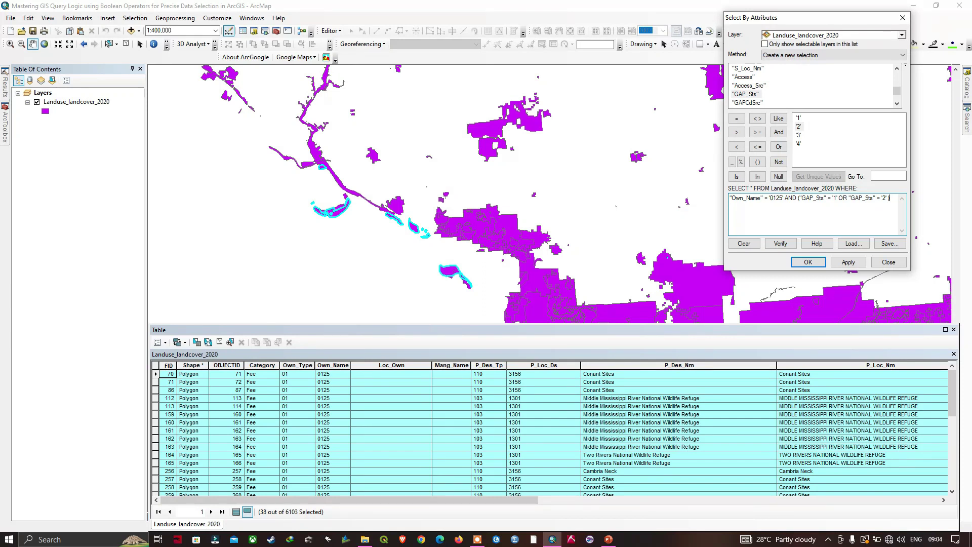
Review the bracketed GAP_Sts conditions and the Own_Name condition, and apply the query as a new selection.
left_click_drag(892, 198, 798, 197)
left_click_drag(733, 198, 784, 199)
left_click(887, 199)
left_click(848, 262)
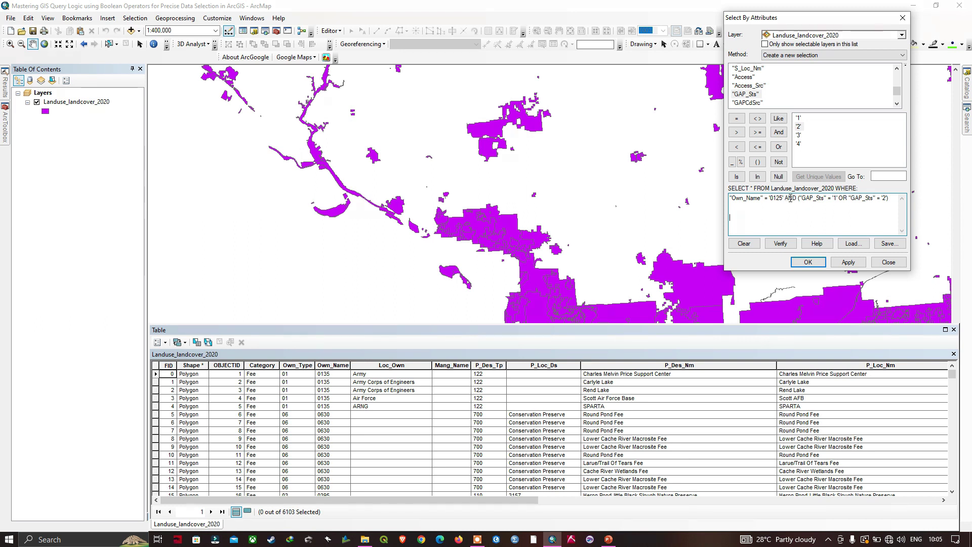
double_click(884, 198)
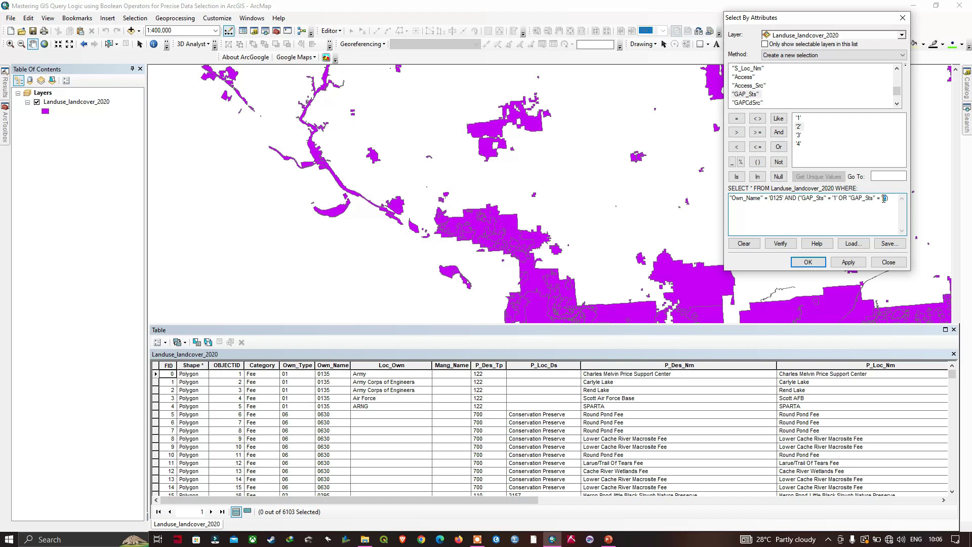
double_click(835, 198)
left_click(852, 262)
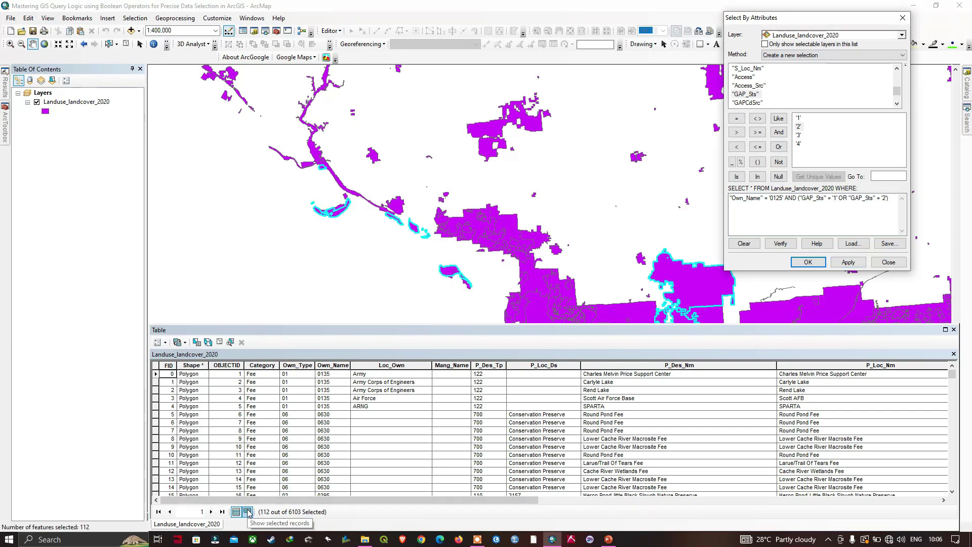
Show only the selected records in the attribute table, check the GAP_Sts column against the bracketed conditions, and highlight the first record.
left_click(248, 512)
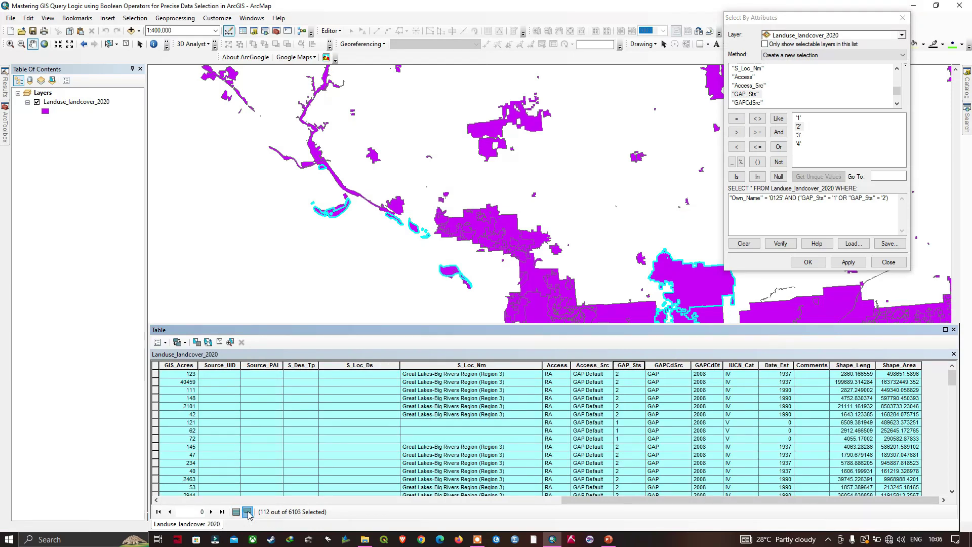
left_click(629, 365)
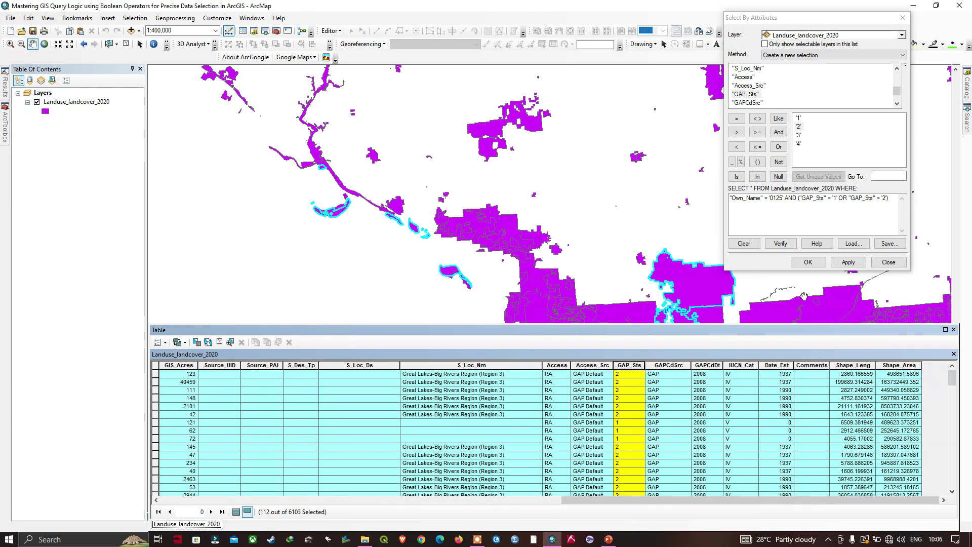
left_click_drag(890, 198, 799, 198)
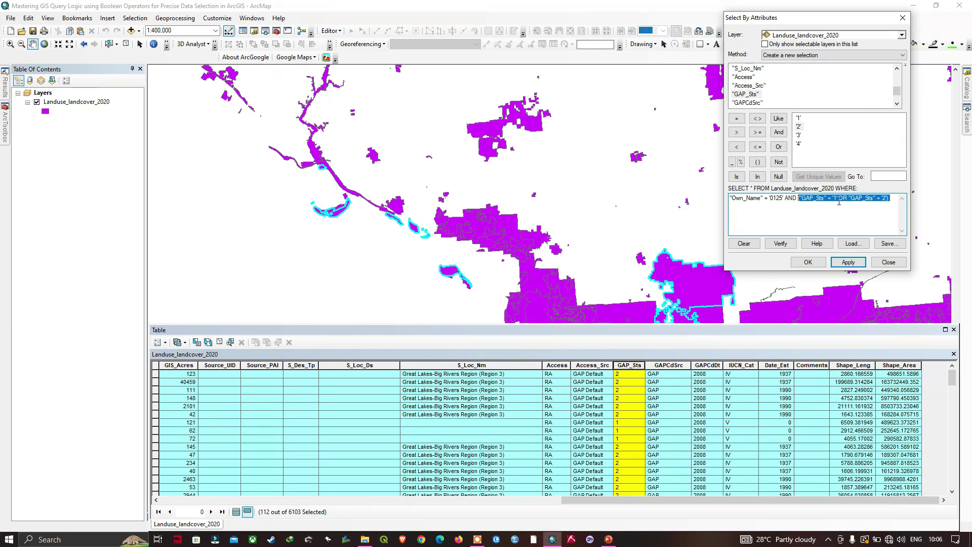
left_click(895, 200)
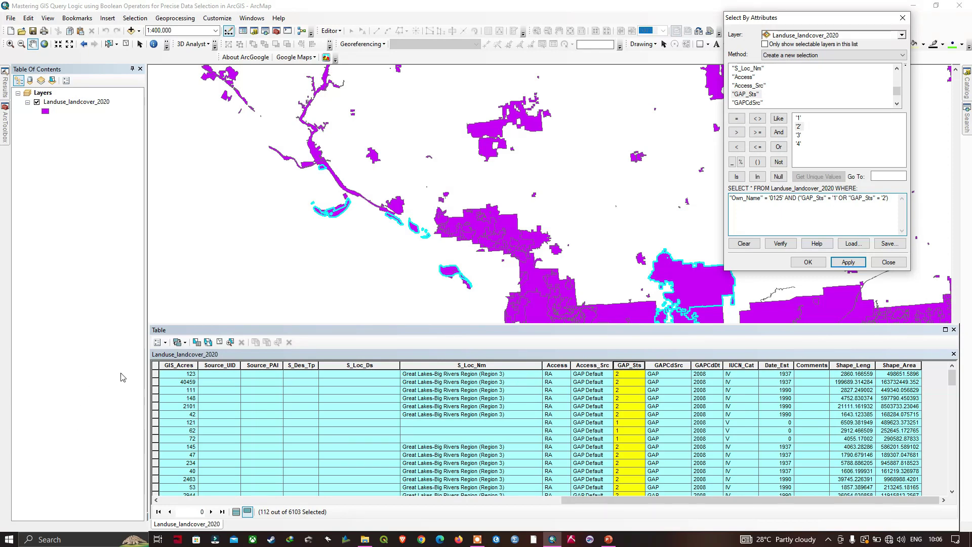
left_click(156, 374)
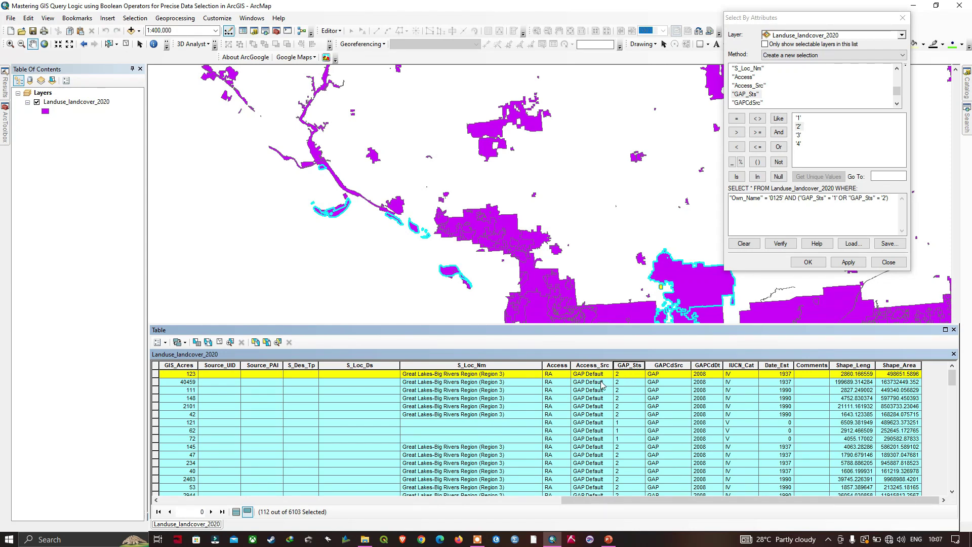
Evaluate the Own_Name and first GAP_Sts conditions for the highlighted record, writing True AND (False beneath the expression.
left_click_drag(731, 199, 785, 198)
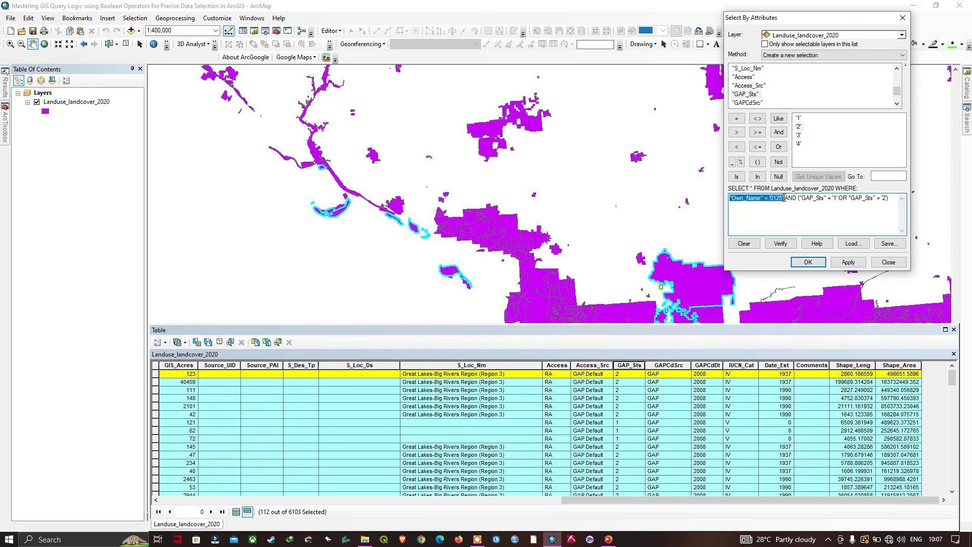
left_click(732, 212)
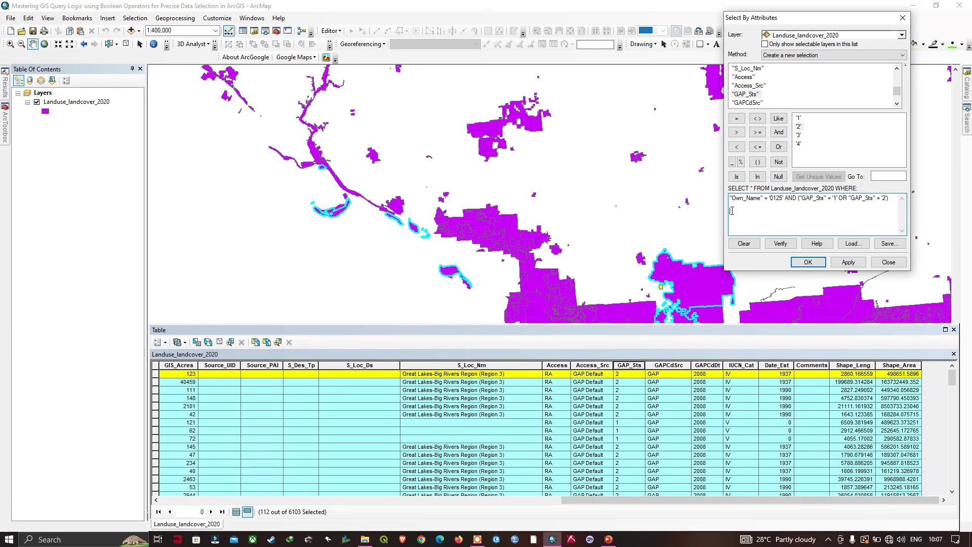
type("True")
left_click(779, 132)
type("False")
left_click_drag(800, 199, 833, 199)
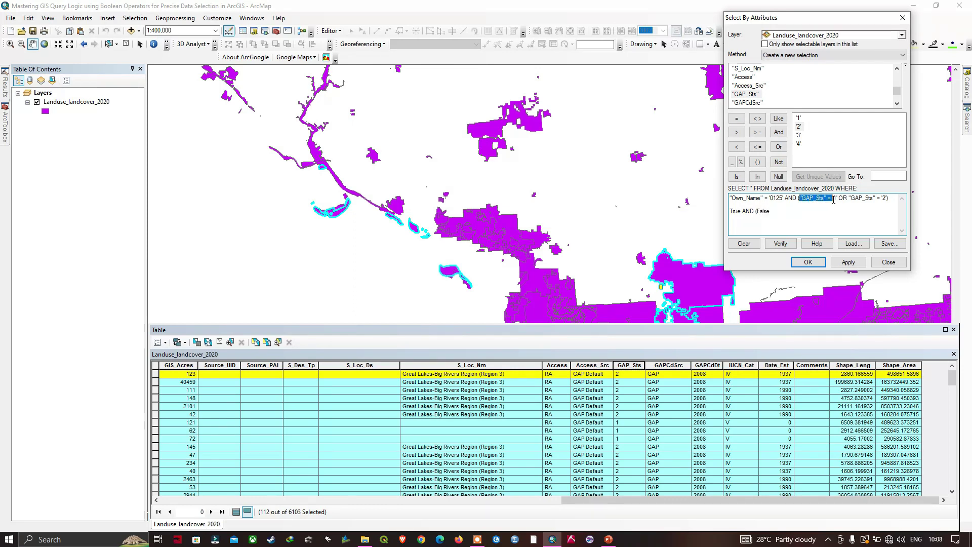
left_click(841, 201)
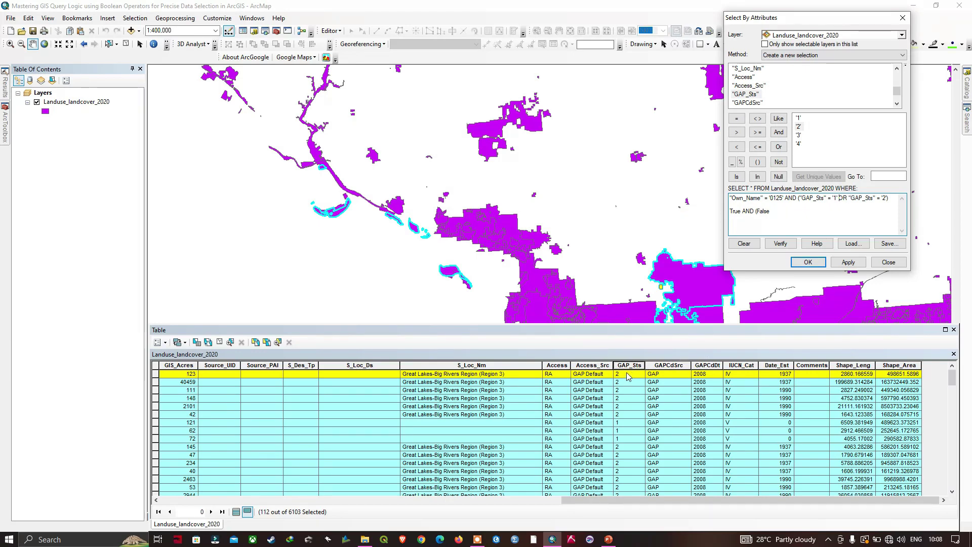
Evaluate the second GAP_Sts condition and complete the note as True AND (False OR True).
double_click(761, 211)
left_click(777, 213)
left_click_drag(849, 197, 889, 199)
left_click(883, 220)
type("OR")
type("True)")
Simplify the note beneath the expression by adding the lines True AND True and True.
left_click_drag(732, 198, 890, 198)
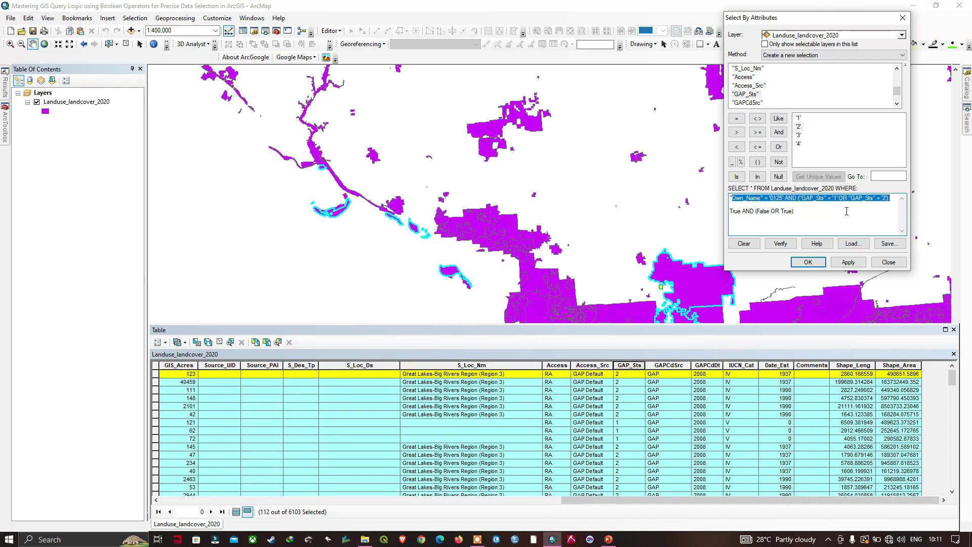
left_click_drag(794, 211, 742, 214)
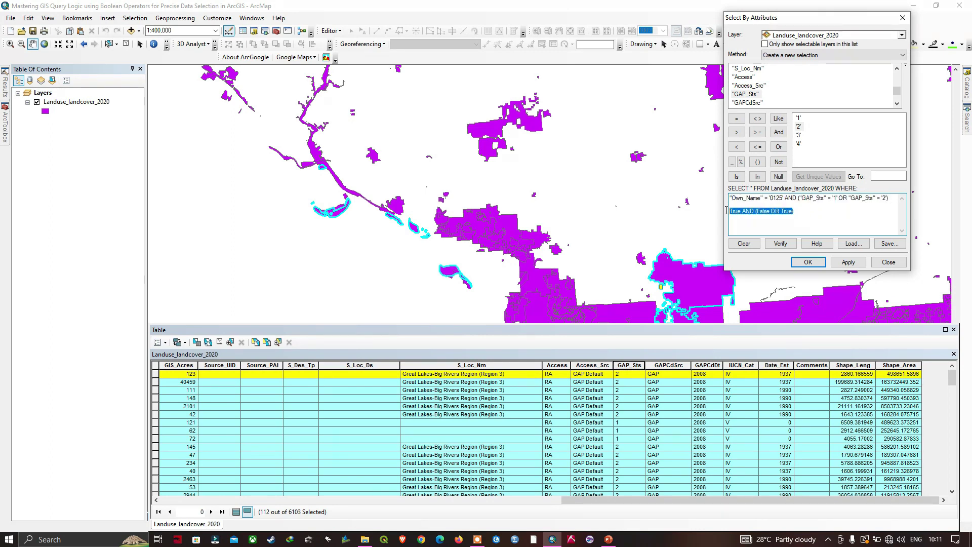
left_click(741, 213)
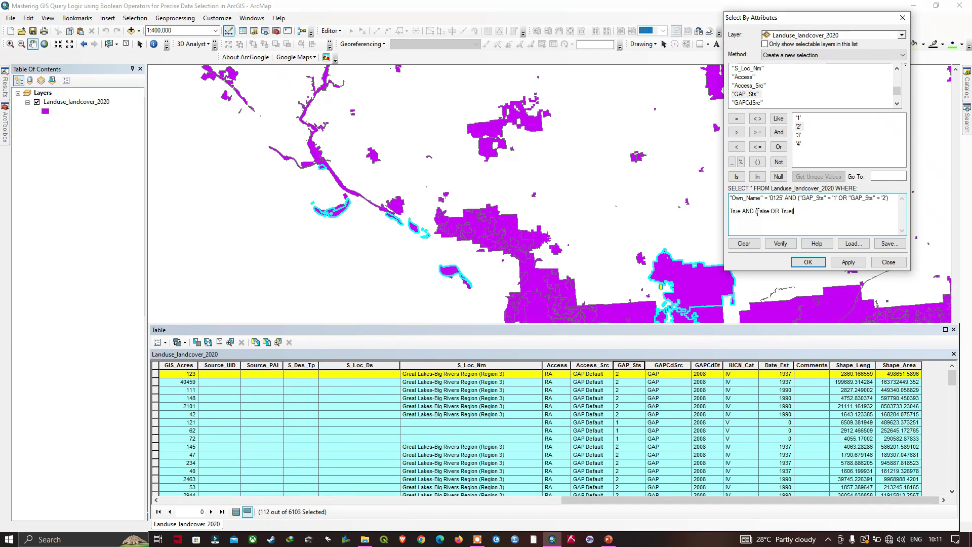
left_click(800, 215)
key("Return")
type("True AND True")
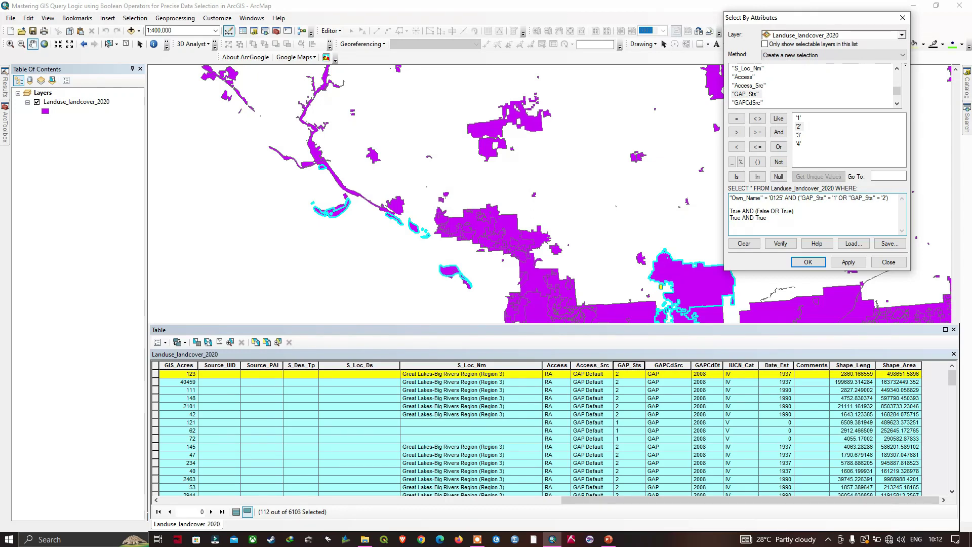
type("True")
Delete the three evaluation lines beneath the query expression.
double_click(747, 229)
left_click(746, 229)
left_click_drag(742, 224, 722, 210)
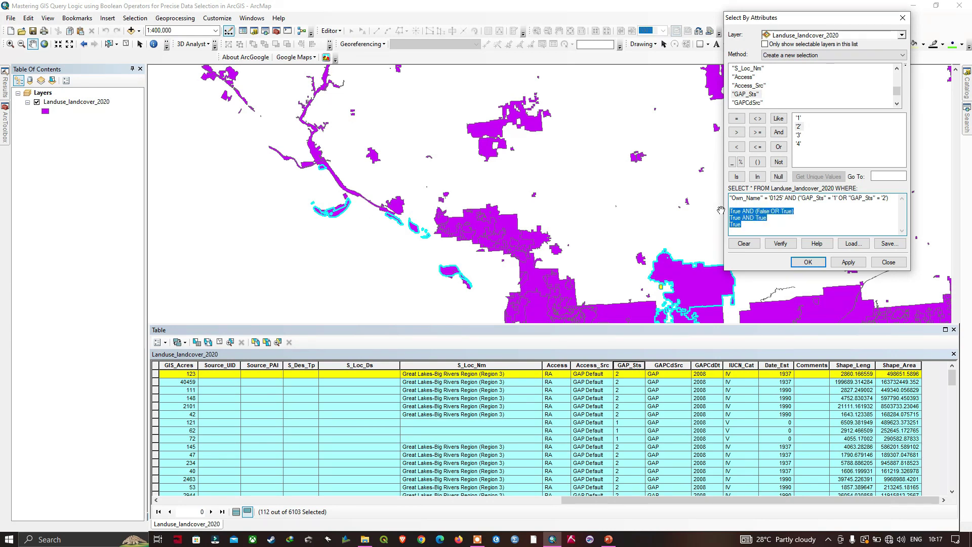
key("Delete")
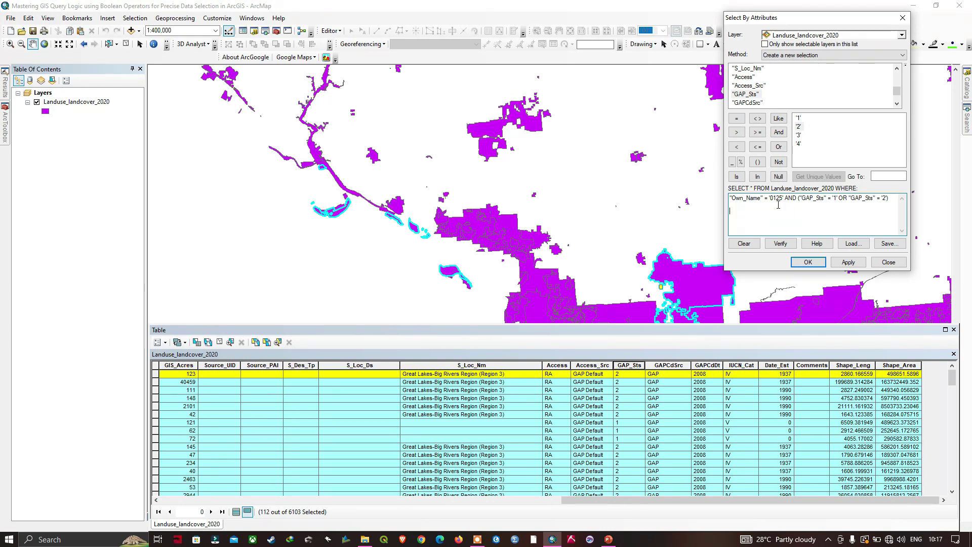
Review the OR operator, the AND operator and the whole query expression by highlighting each.
double_click(841, 198)
left_click(845, 199)
double_click(841, 198)
left_click_drag(836, 201, 884, 201)
left_click_drag(785, 198, 796, 198)
left_click_drag(730, 198, 890, 198)
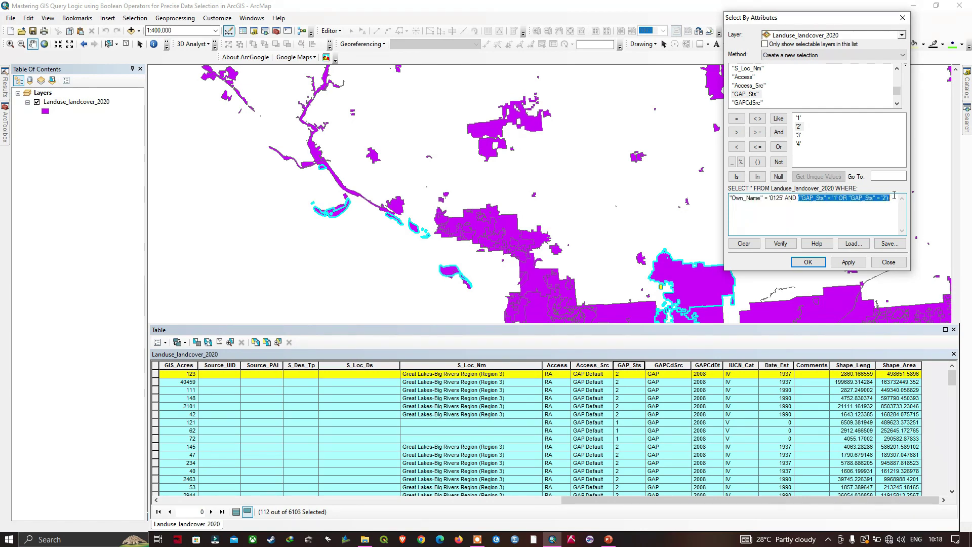
left_click(803, 214)
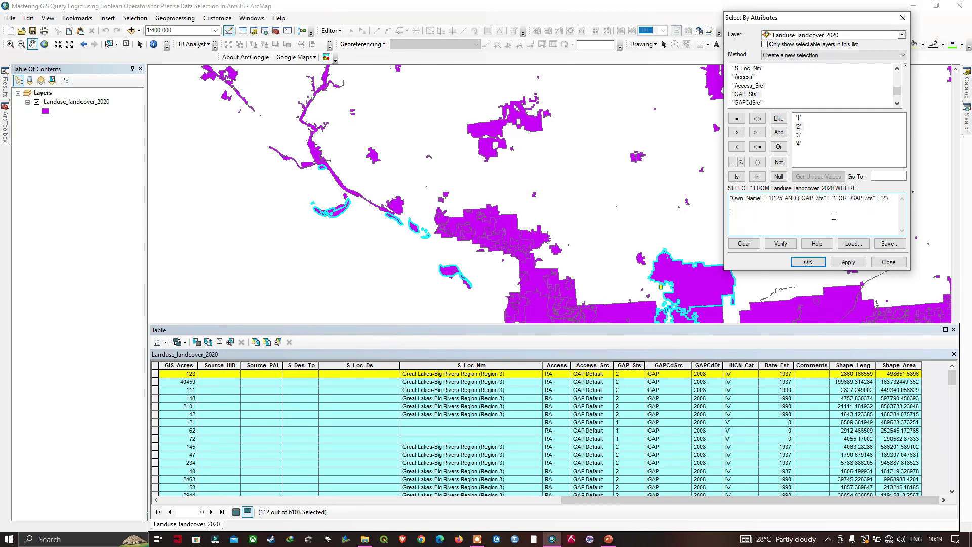